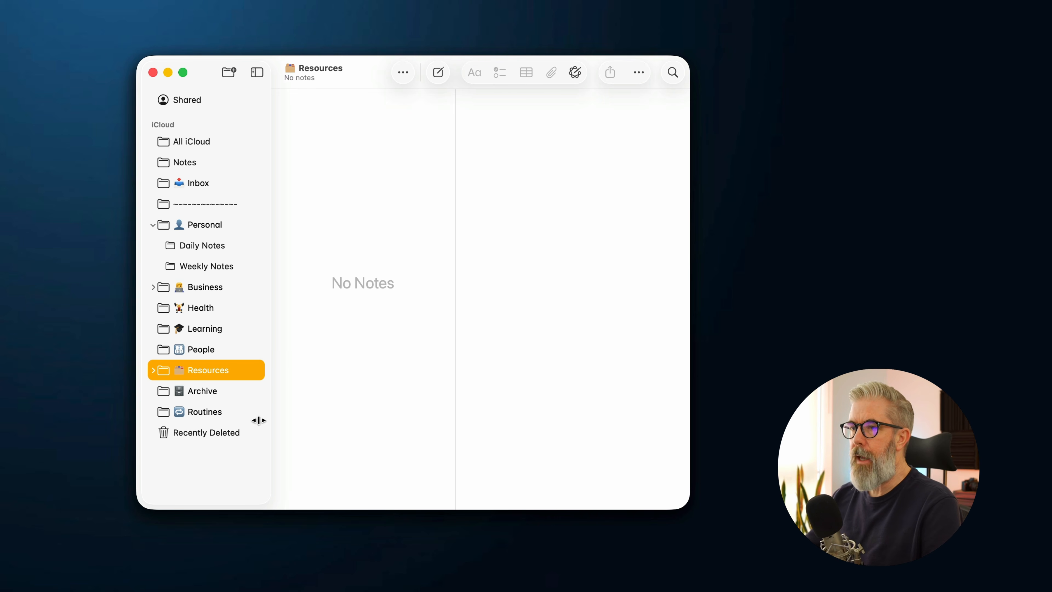
pyautogui.click(153, 369)
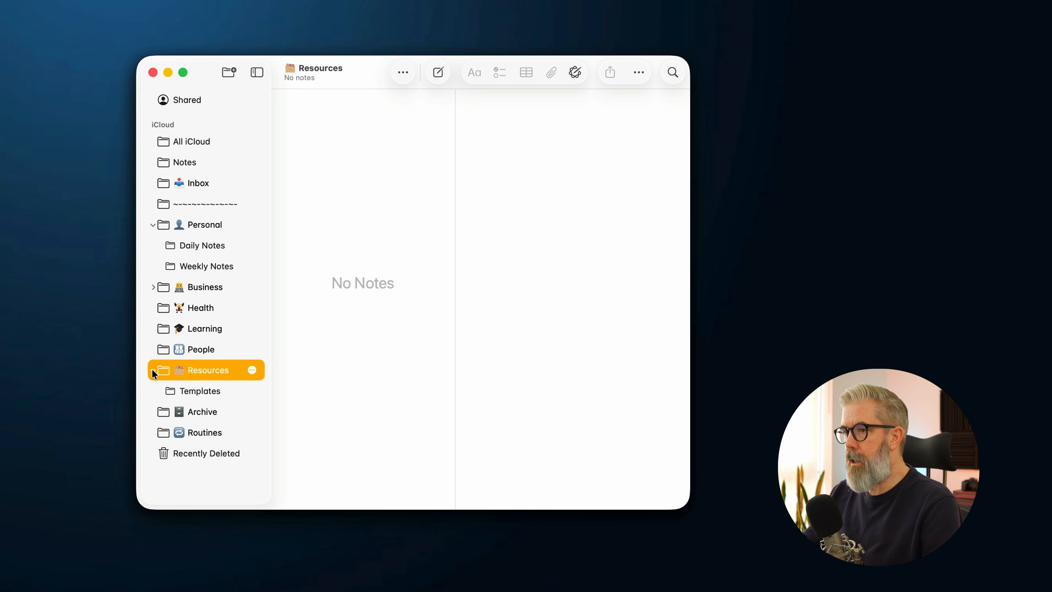
pyautogui.click(201, 391)
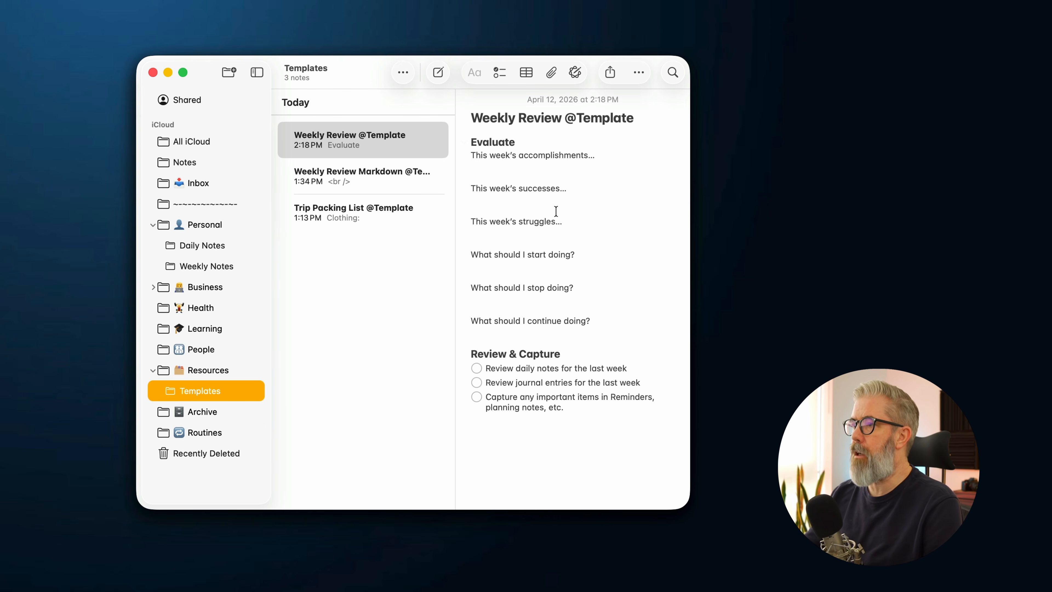
pyautogui.rightClick(362, 213)
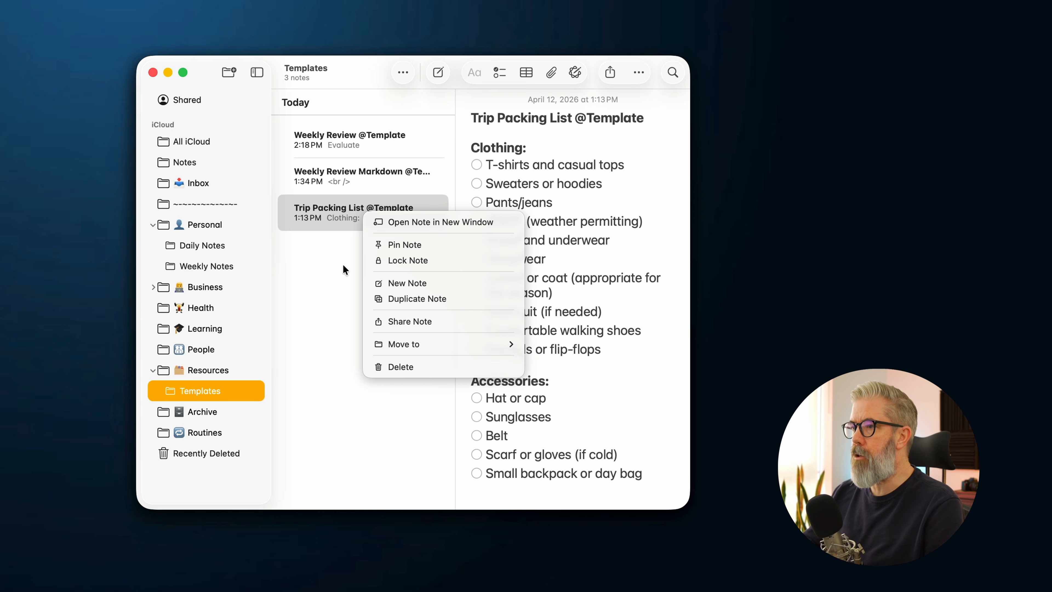
pyautogui.click(418, 297)
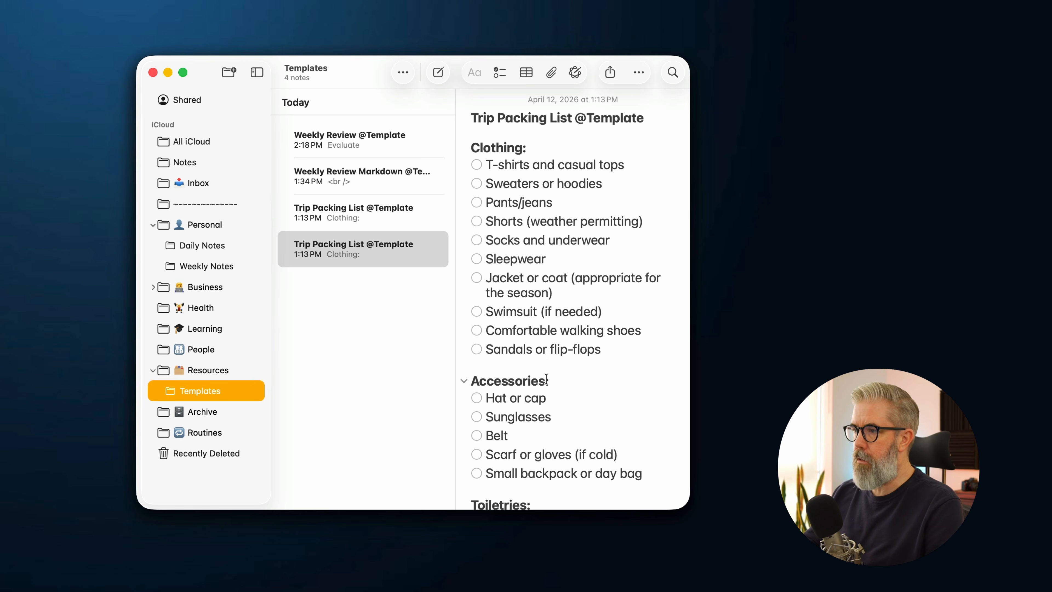
# Step: Retitle the duplicated packing list "Hawaii Trip" and move it to the Inbox folder
pyautogui.scroll(-15, 546, 379)
pyautogui.scroll(-5, 542, 292)
pyautogui.scroll(20, 542, 292)
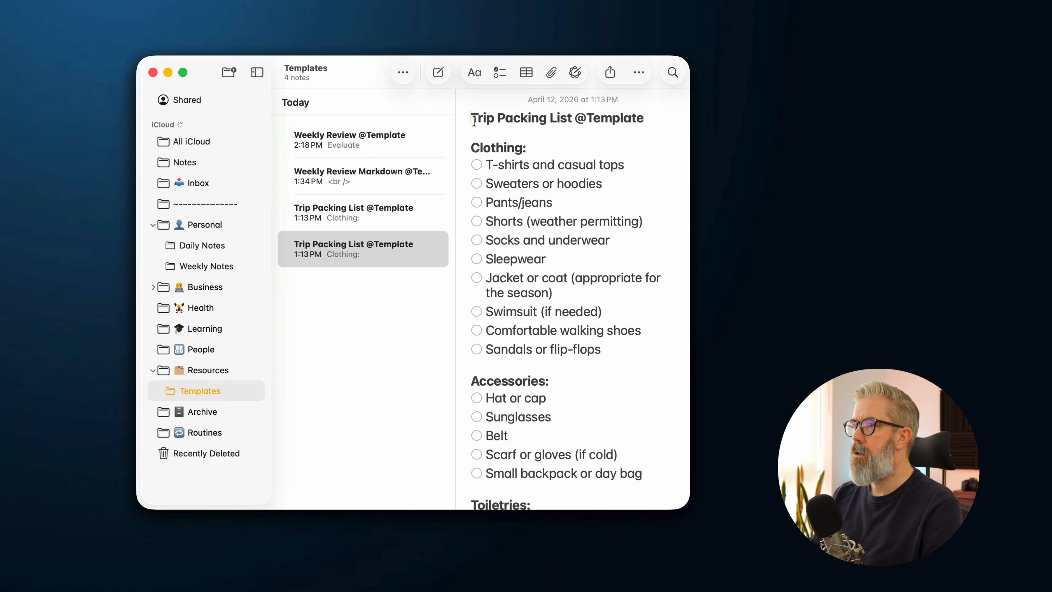
pyautogui.press('shift+super+Right')
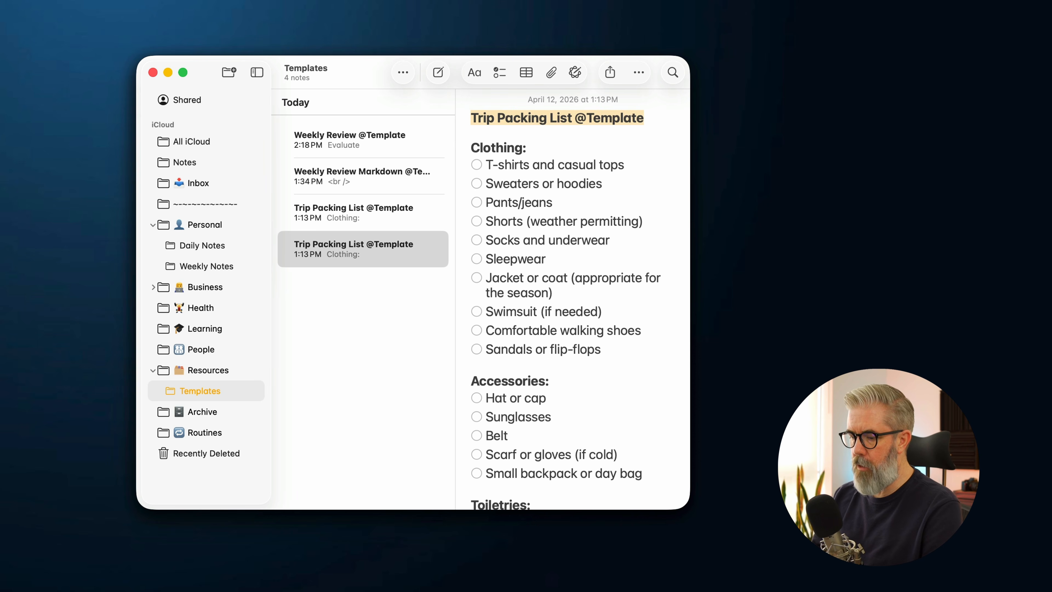
pyautogui.write('Hawaii Trip')
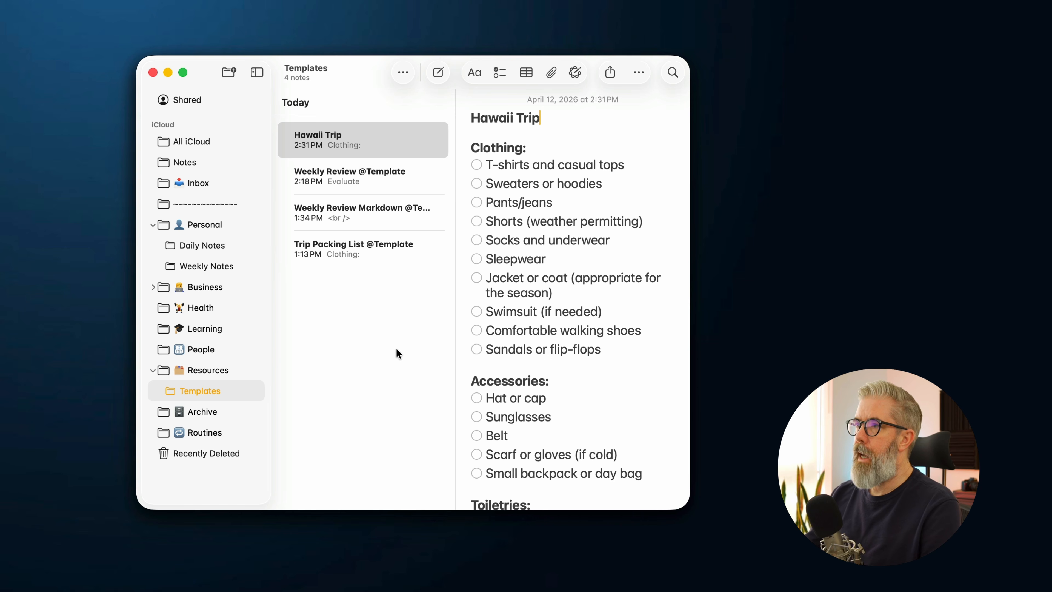
pyautogui.moveTo(346, 138); pyautogui.dragTo(240, 181)
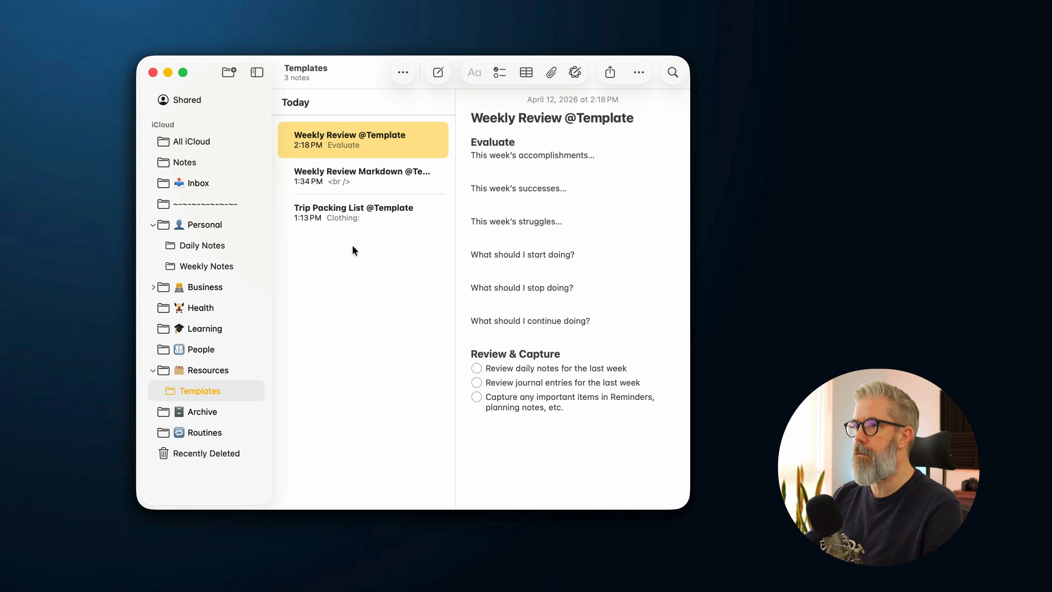
# Step: Review the Hawaii Trip checklist in the Inbox folder, trying the T-shirts and casual tops checkbox on and off
pyautogui.rightClick(339, 211)
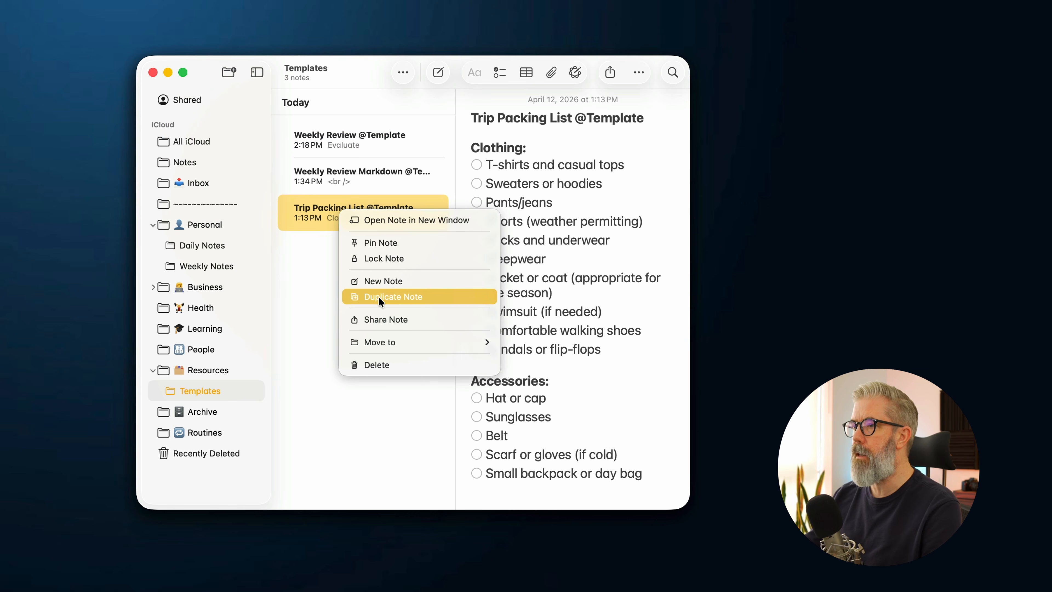
pyautogui.click(315, 262)
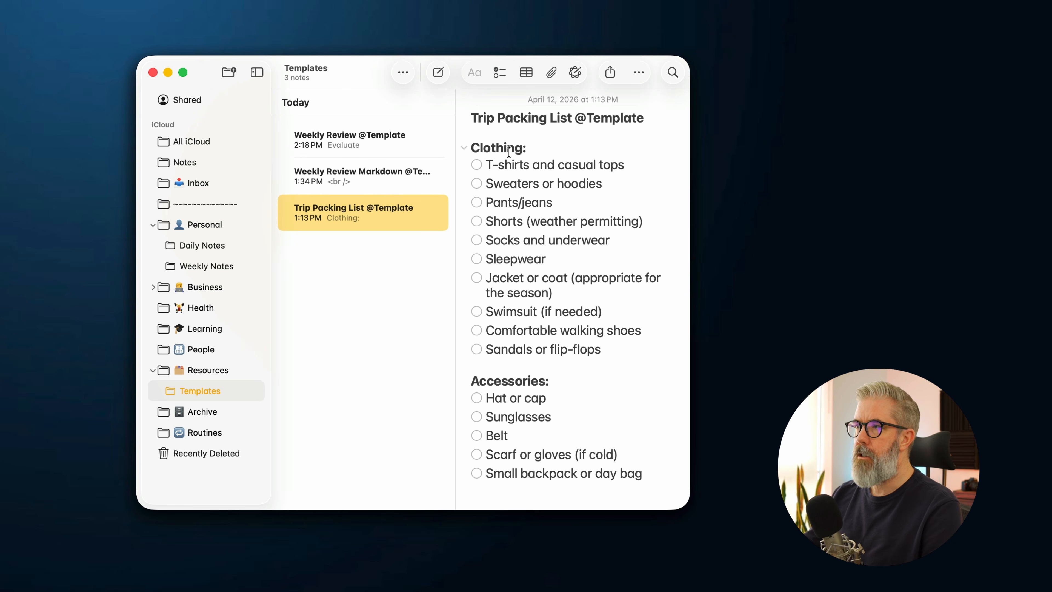
pyautogui.click(198, 183)
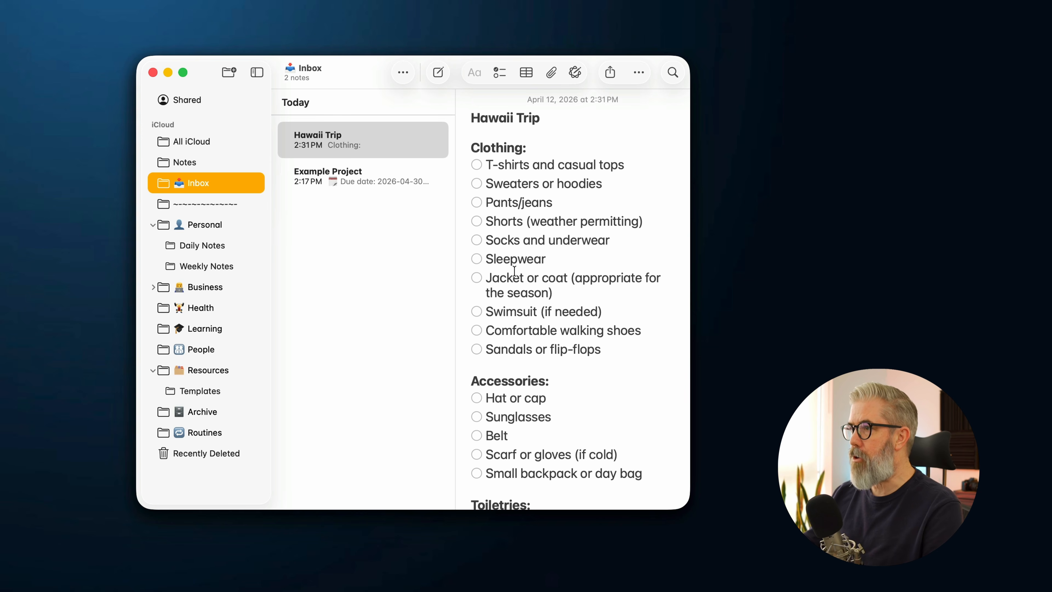
pyautogui.scroll(-5, 658, 286)
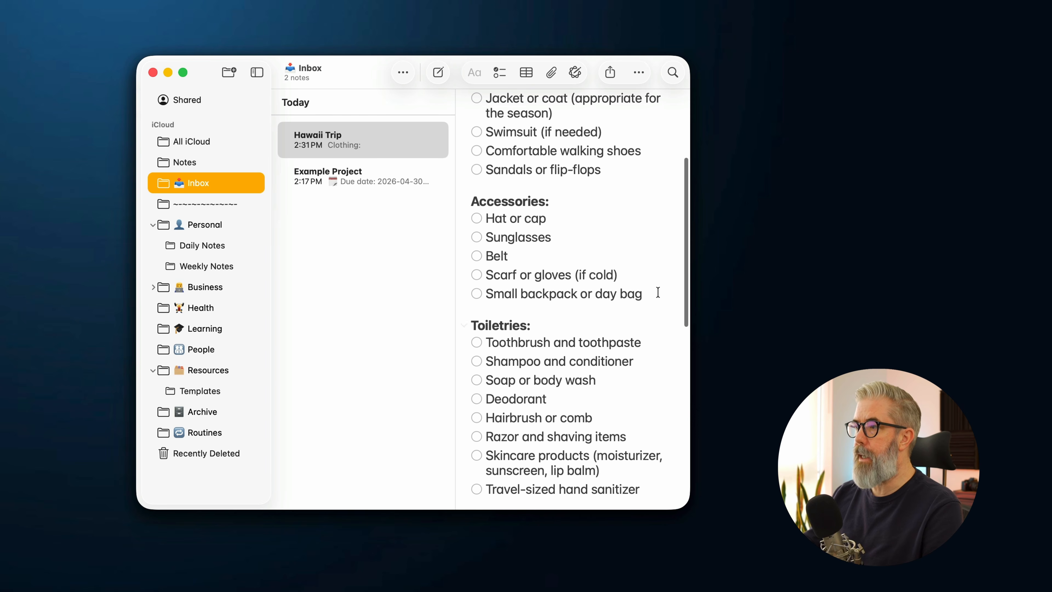
pyautogui.moveTo(686, 270); pyautogui.dragTo(678, 178)
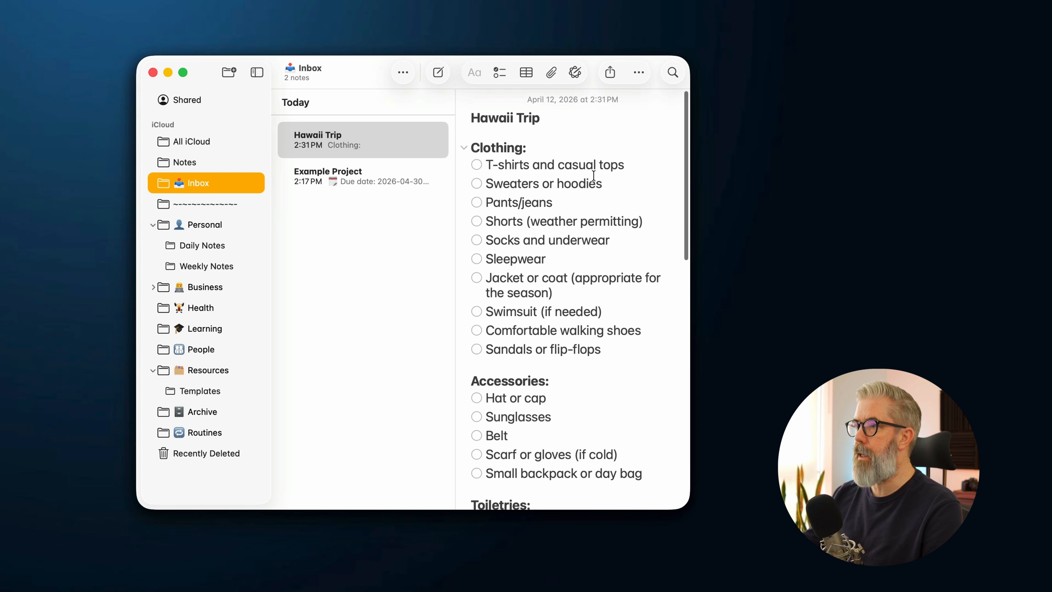
pyautogui.click(475, 163)
pyautogui.click(477, 165)
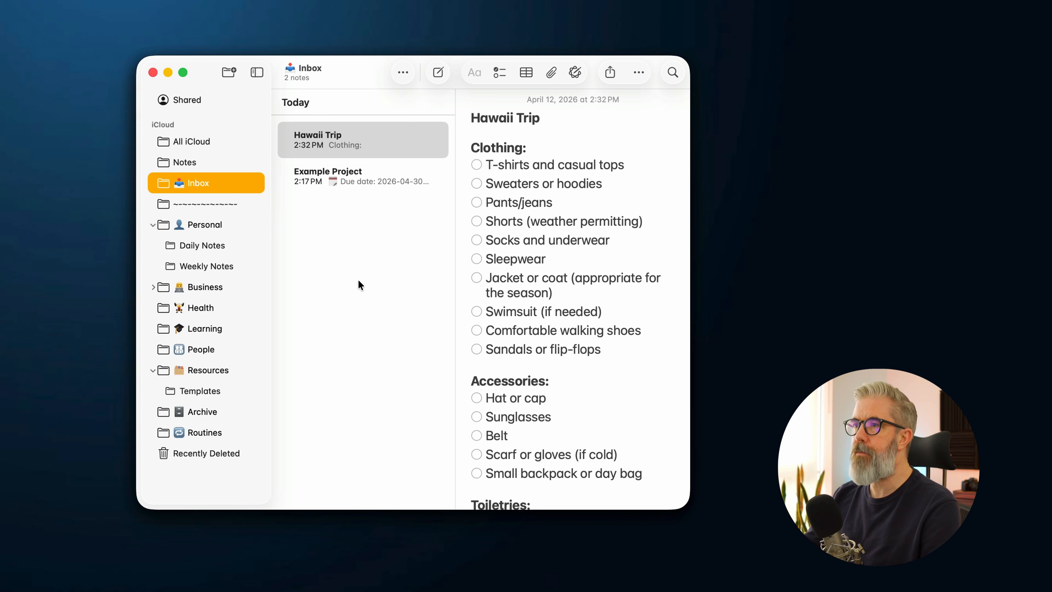
# Step: Switch to the Shortcuts app and open the Templates Folder shortcut for editing
pyautogui.press('super+Tab')
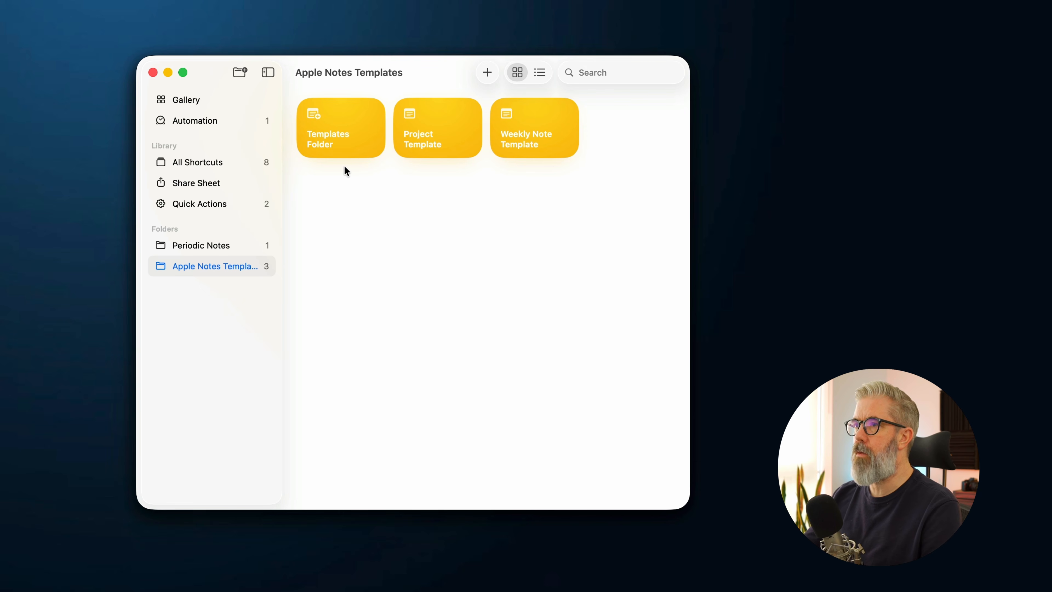
pyautogui.moveTo(343, 146)
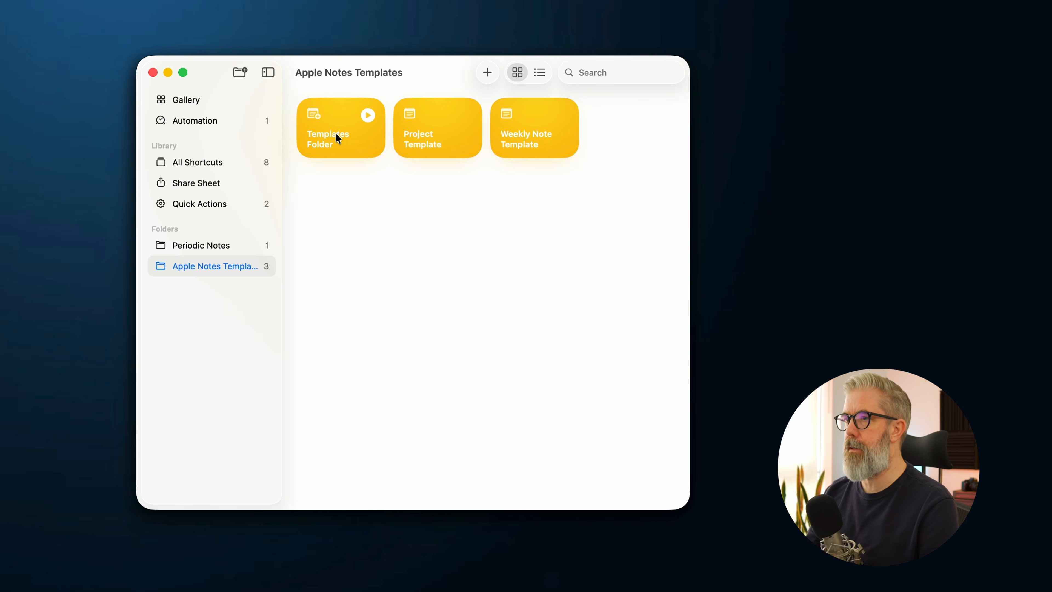
pyautogui.click(338, 131)
pyautogui.doubleClick(337, 131)
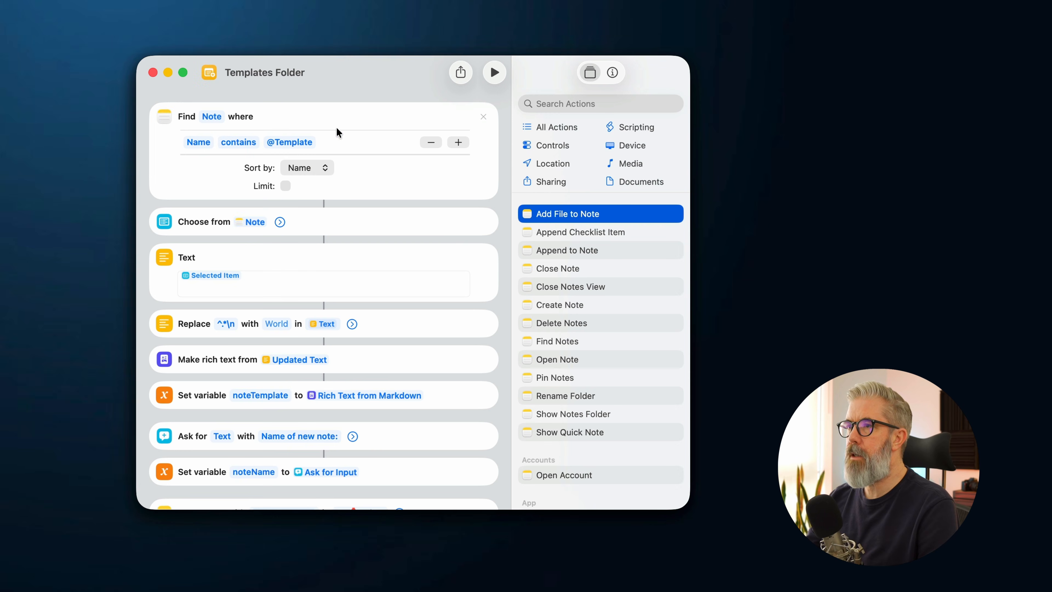
# Step: Examine the shortcut's actions from Find Note to Create note, expanding the options of the Choose from Note and Create note actions
pyautogui.scroll(-2, 363, 321)
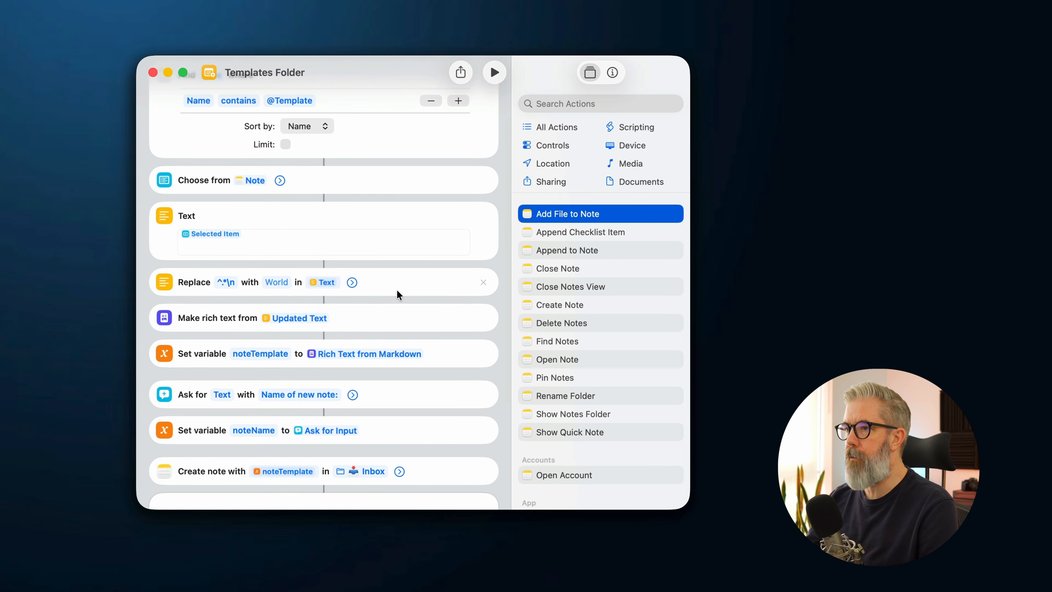
pyautogui.scroll(-4, 396, 289)
pyautogui.scroll(5, 396, 290)
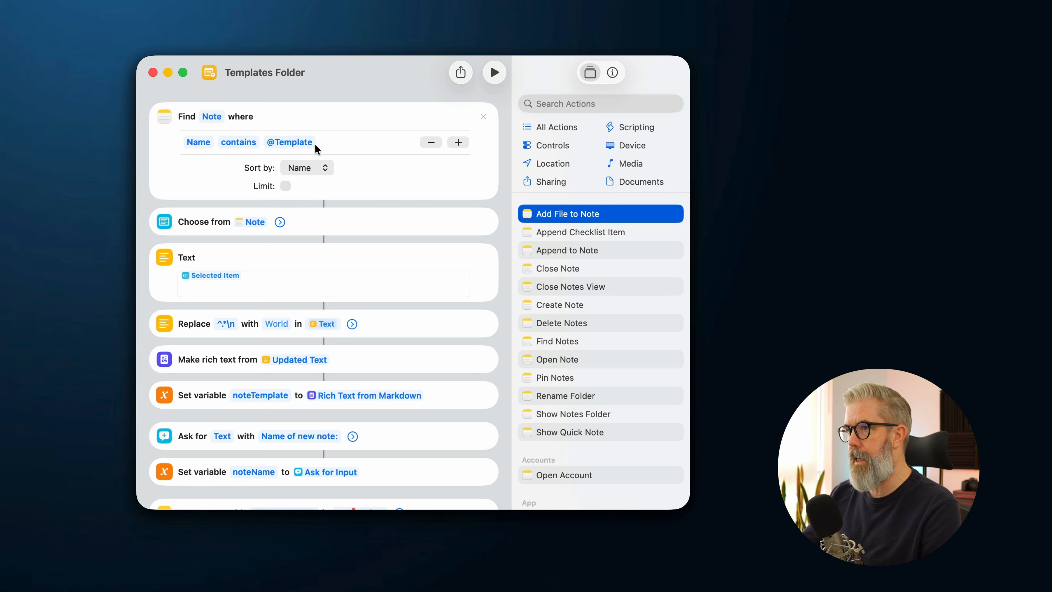
pyautogui.click(280, 222)
pyautogui.scroll(-3, 357, 217)
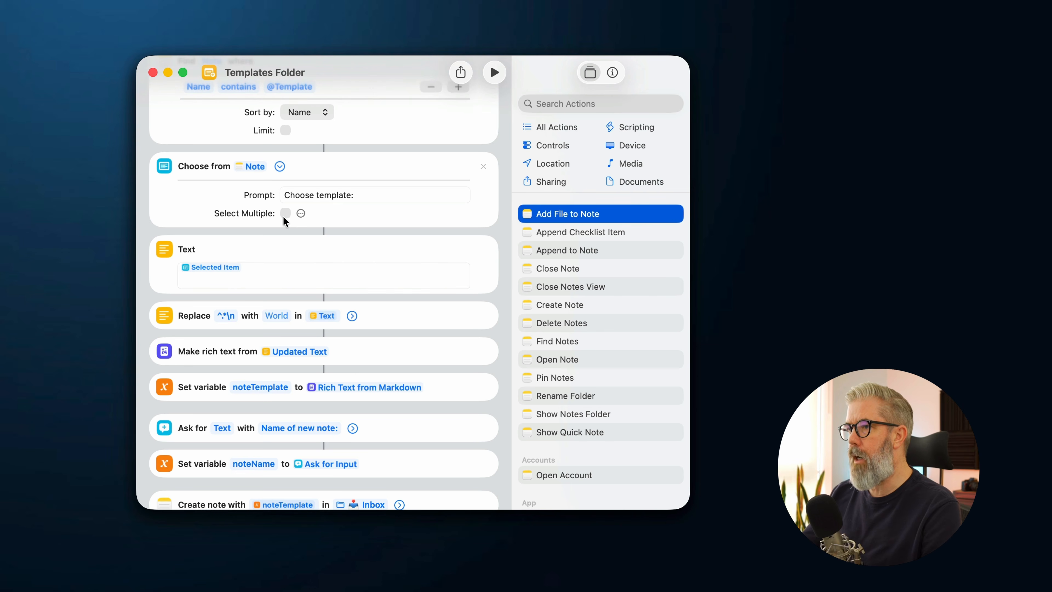
pyautogui.scroll(-3, 504, 224)
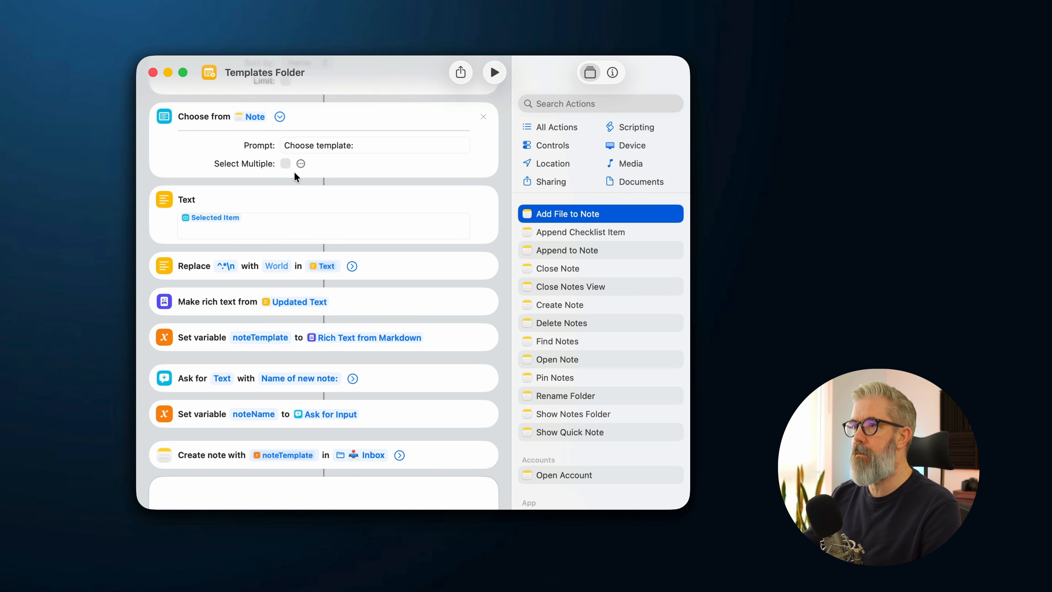
pyautogui.scroll(-3, 483, 347)
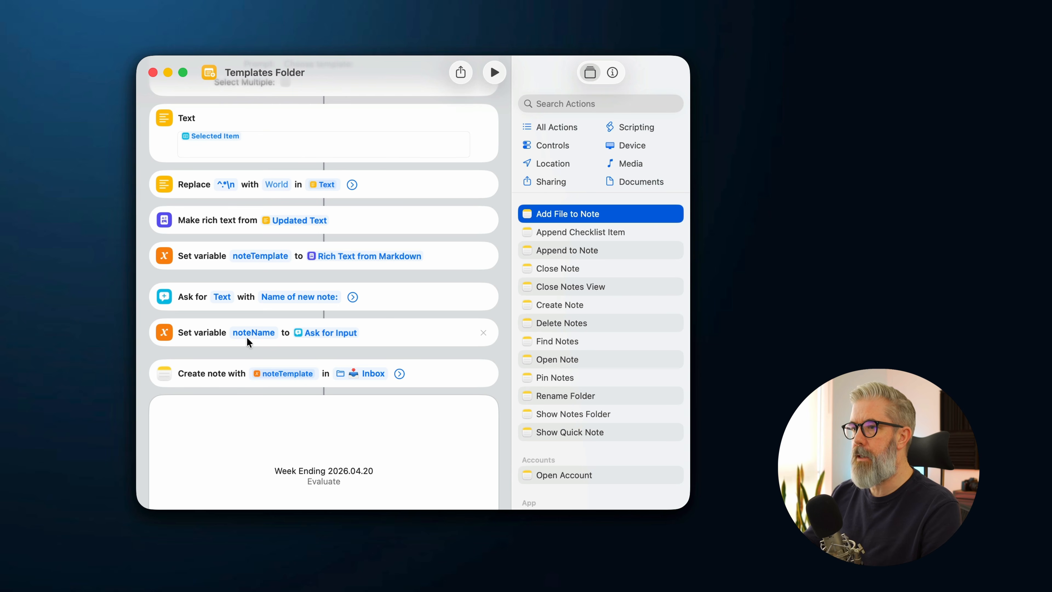
pyautogui.scroll(-1, 310, 373)
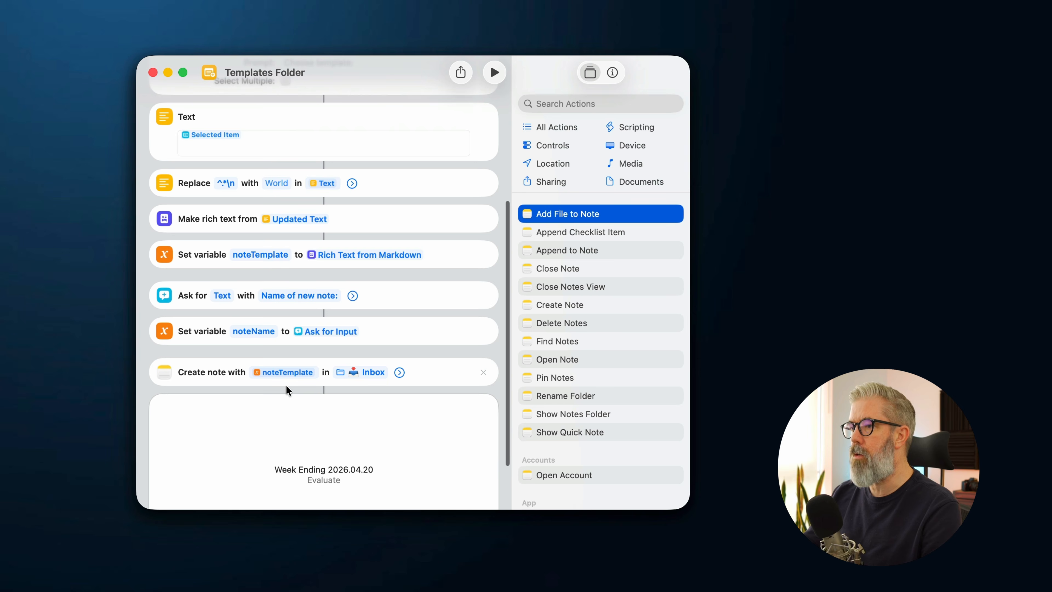
pyautogui.click(400, 372)
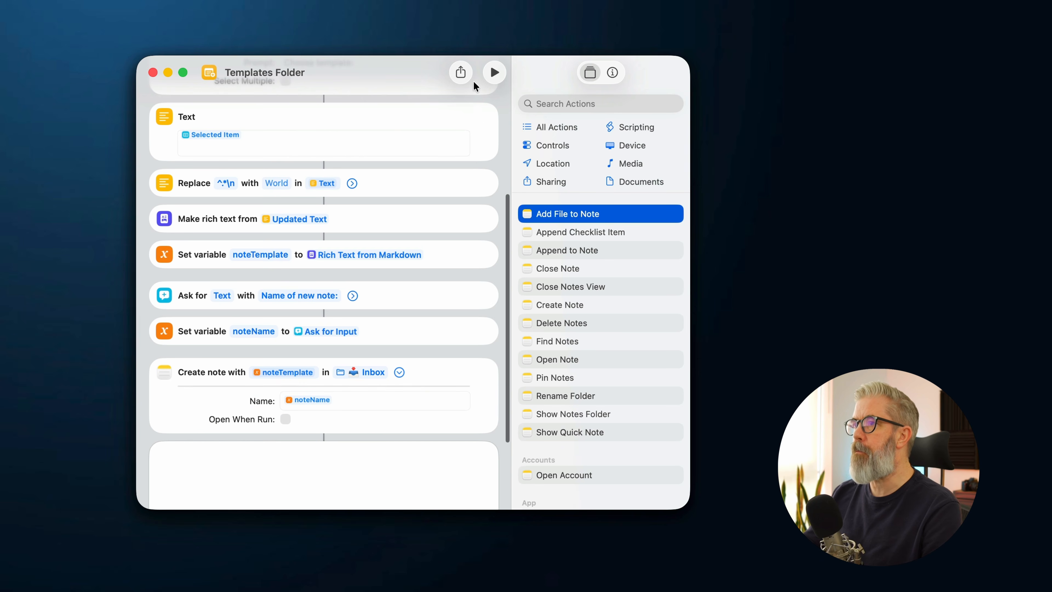
pyautogui.click(495, 73)
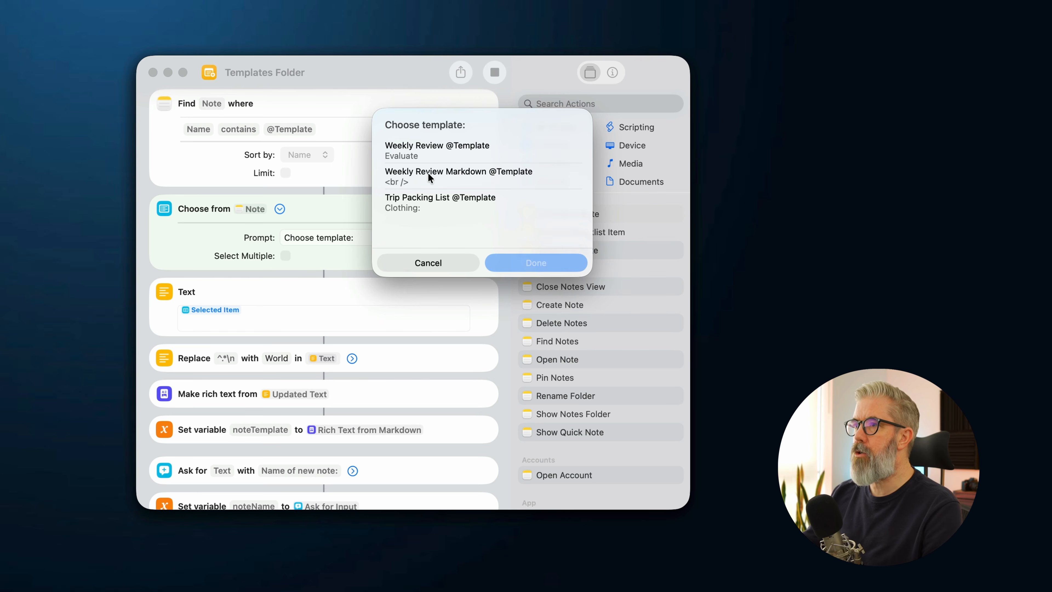
pyautogui.click(458, 172)
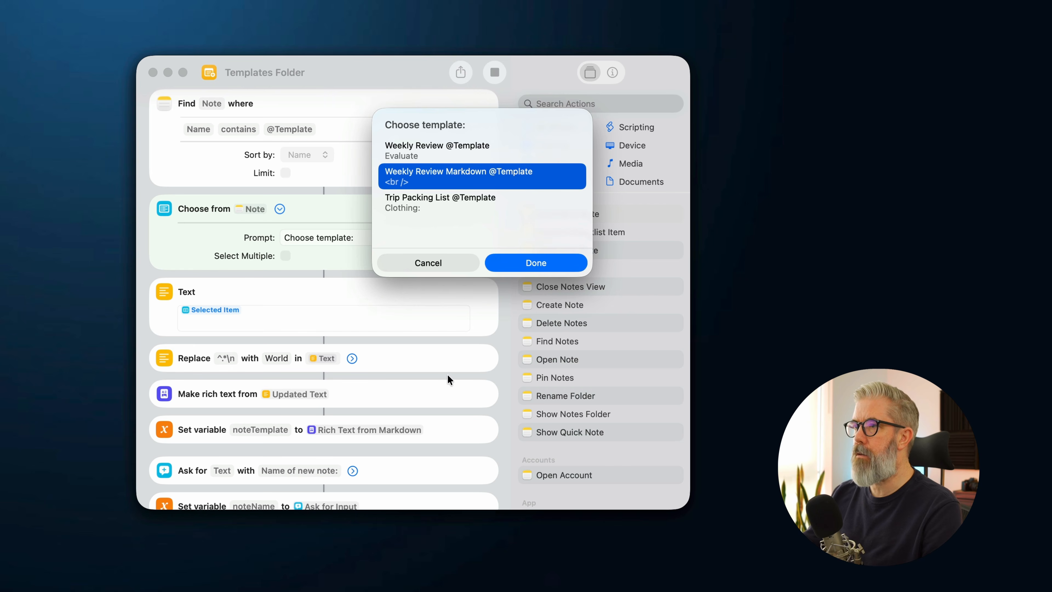
pyautogui.click(538, 263)
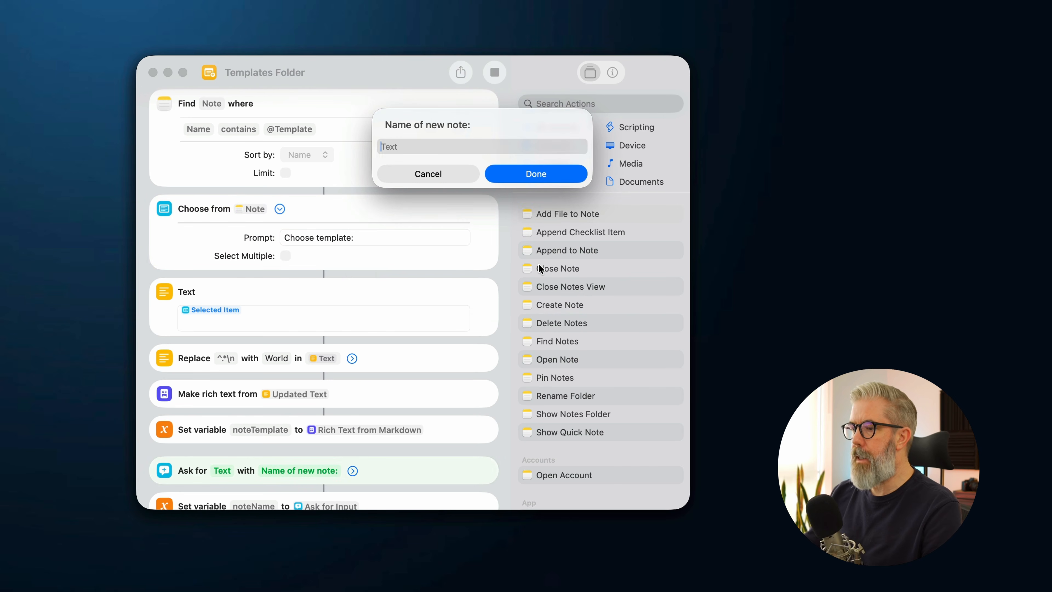
pyautogui.write('Week Ending ')
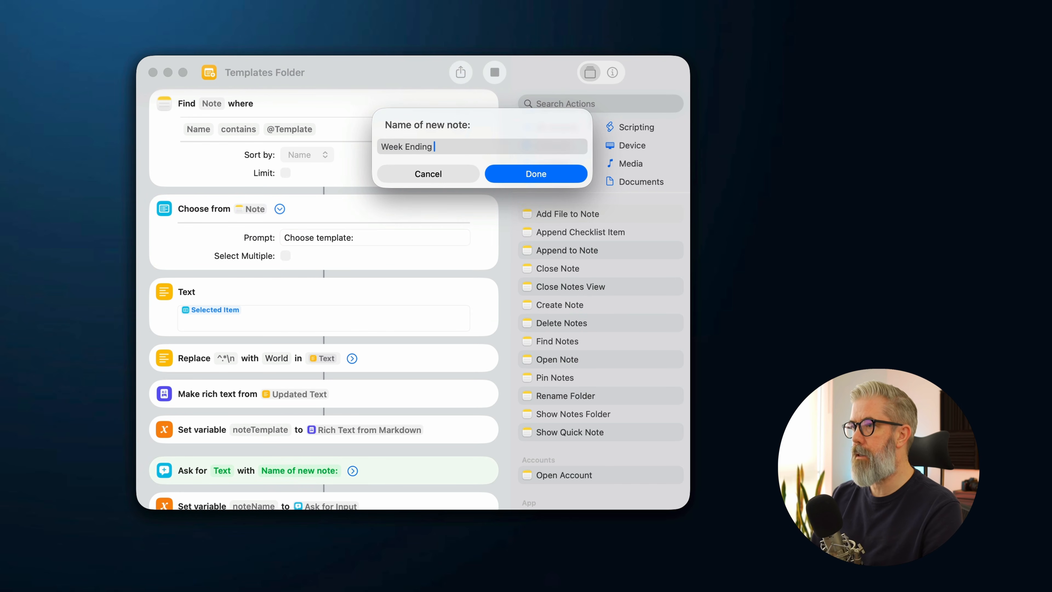
pyautogui.write('2026.04')
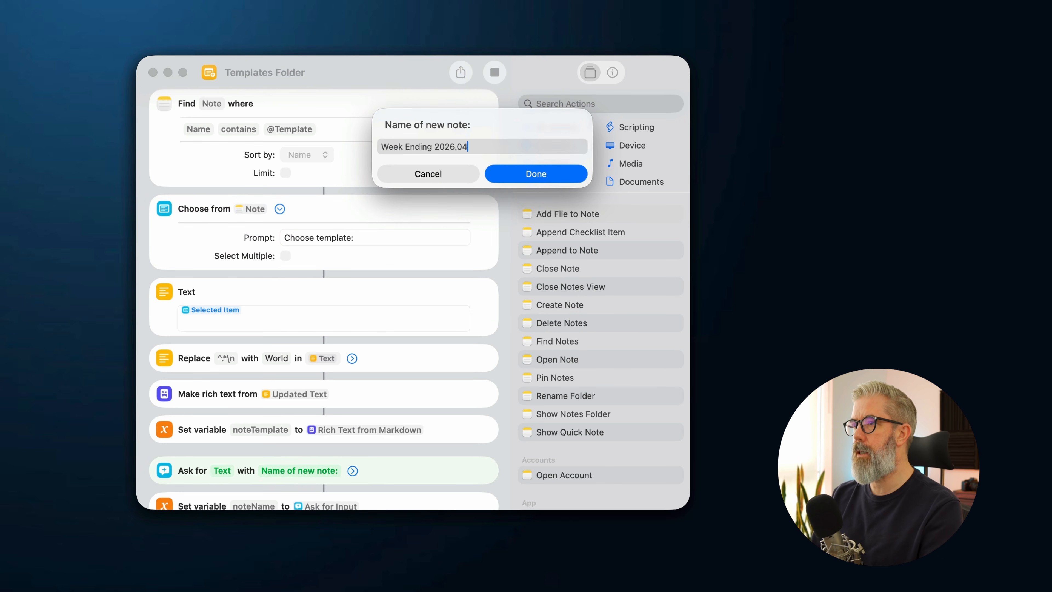
pyautogui.write('.20')
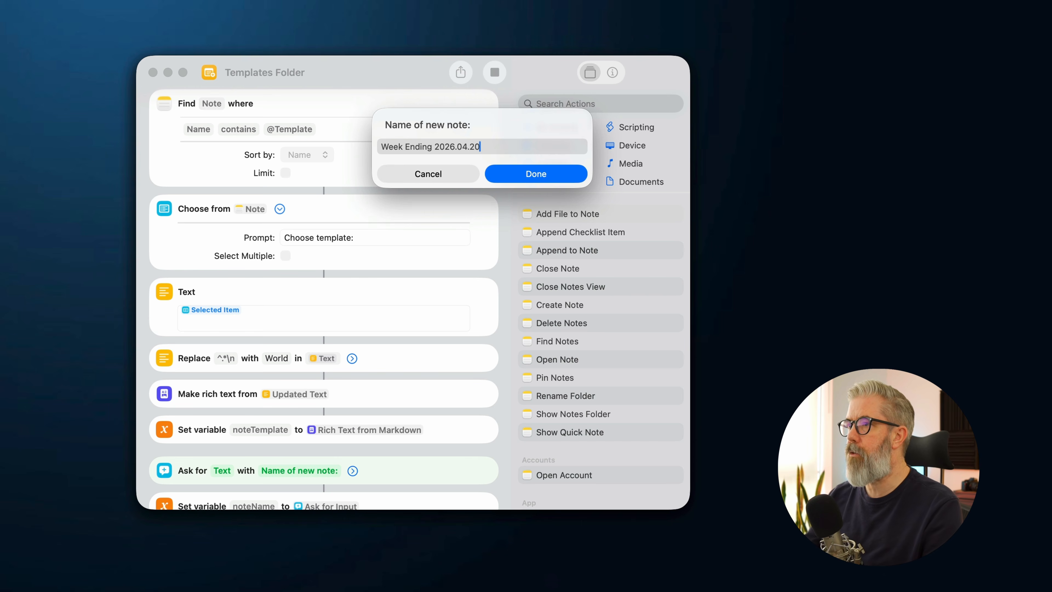
pyautogui.click(533, 174)
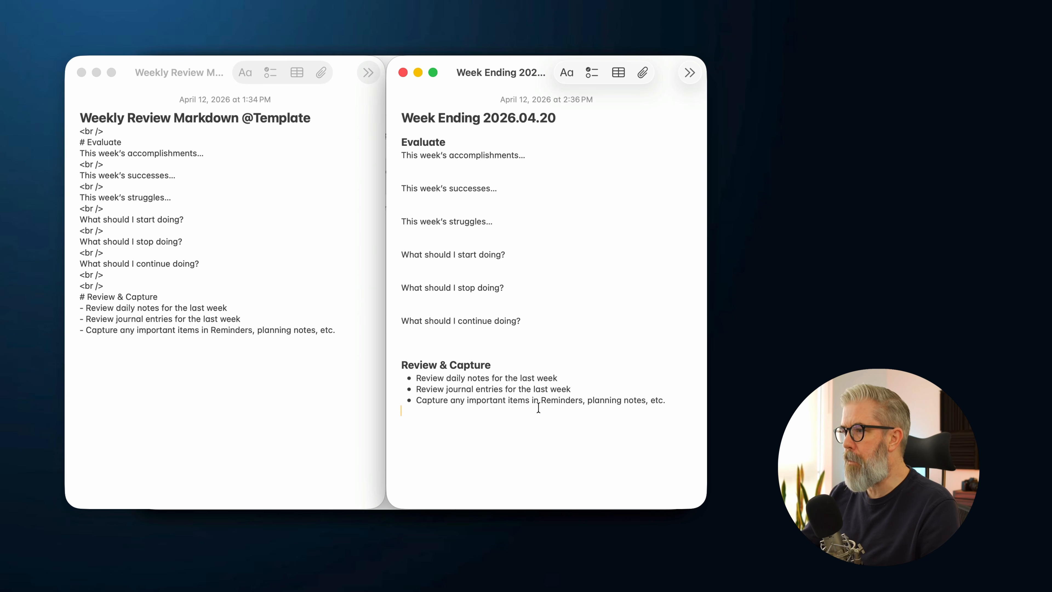
pyautogui.click(125, 364)
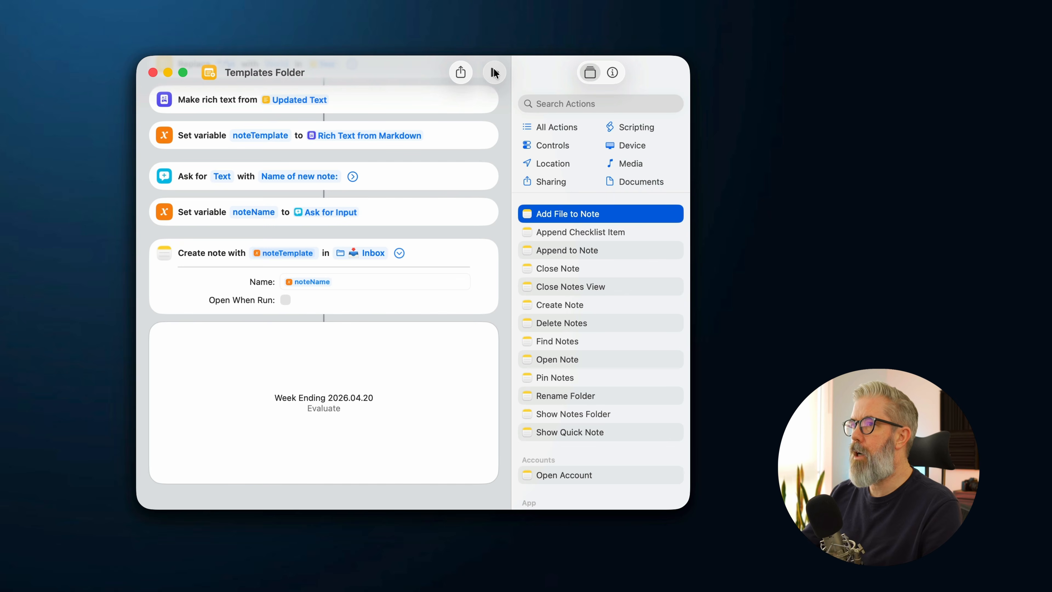
pyautogui.click(494, 72)
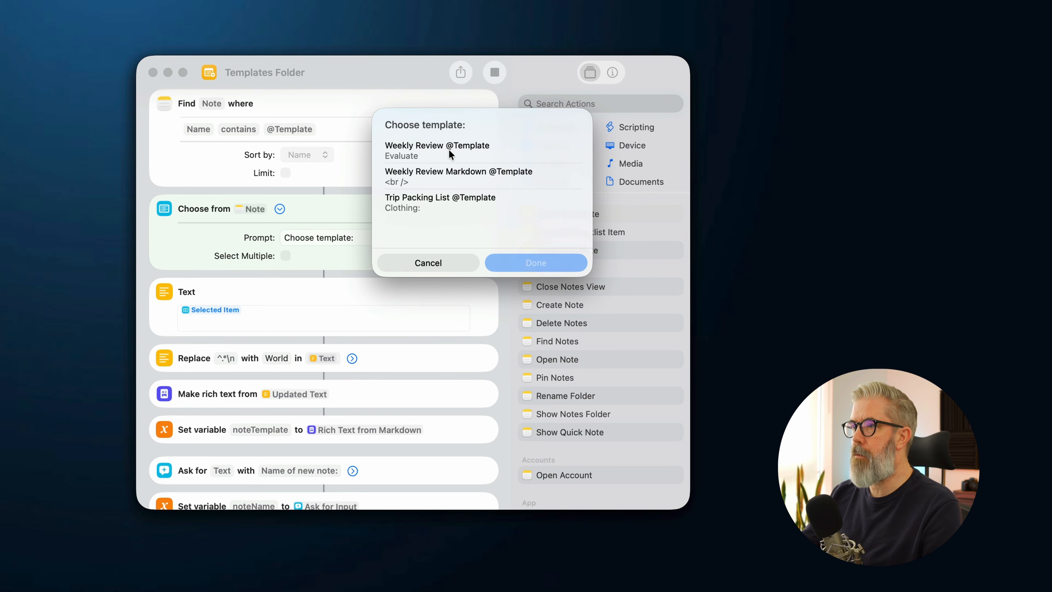
pyautogui.click(449, 152)
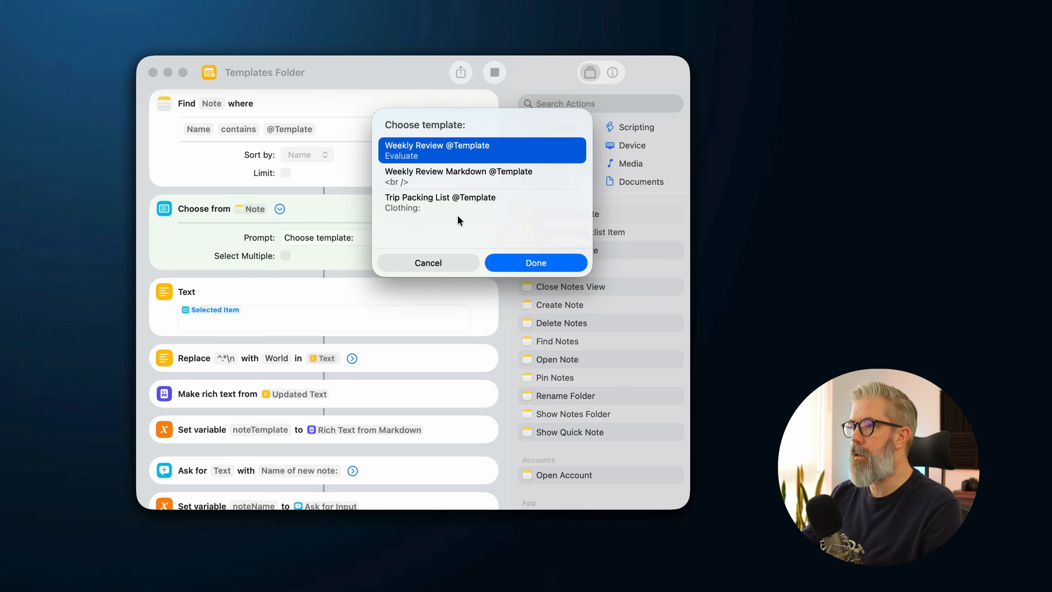
pyautogui.click(541, 265)
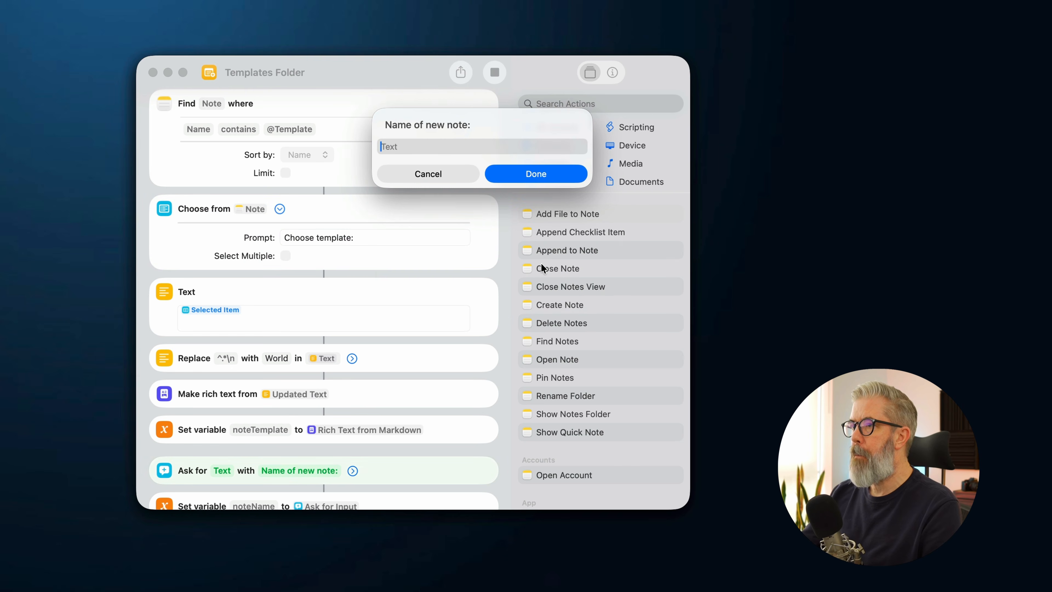
pyautogui.write('Week Ending 202')
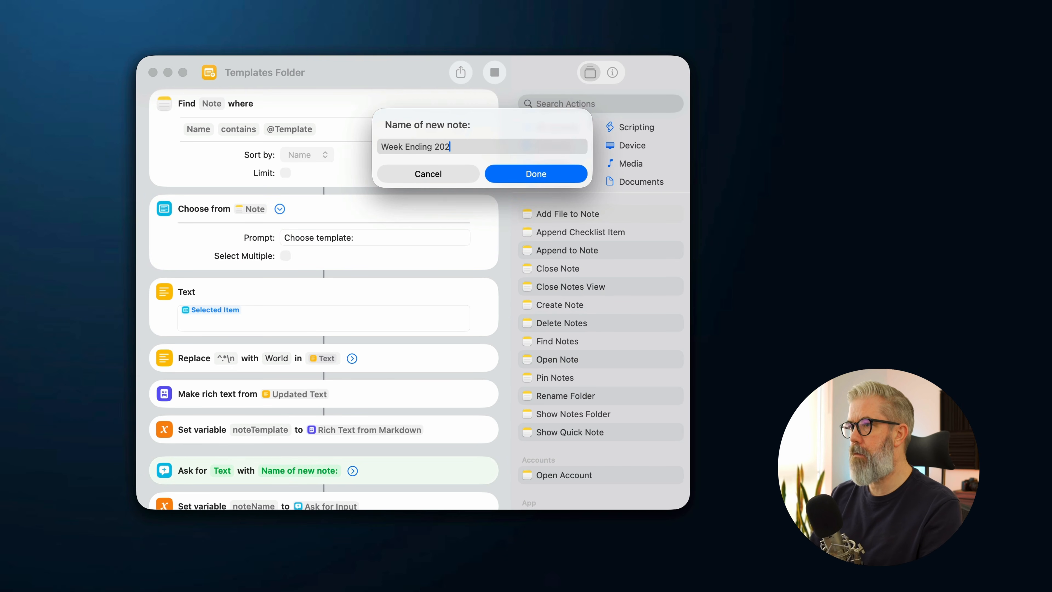
pyautogui.write('6.04.12')
pyautogui.press('Return')
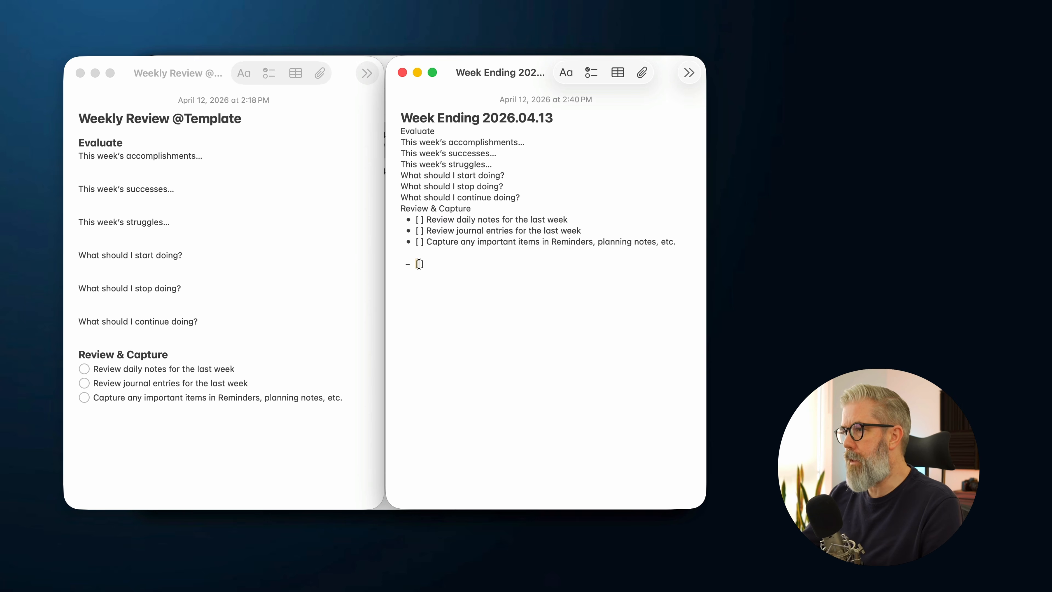
# Step: Delete the stray "- [ ]" line below the Review & Capture items in the Week Ending 2026.04.13 note
pyautogui.moveTo(416, 264); pyautogui.dragTo(427, 264)
pyautogui.click(426, 264)
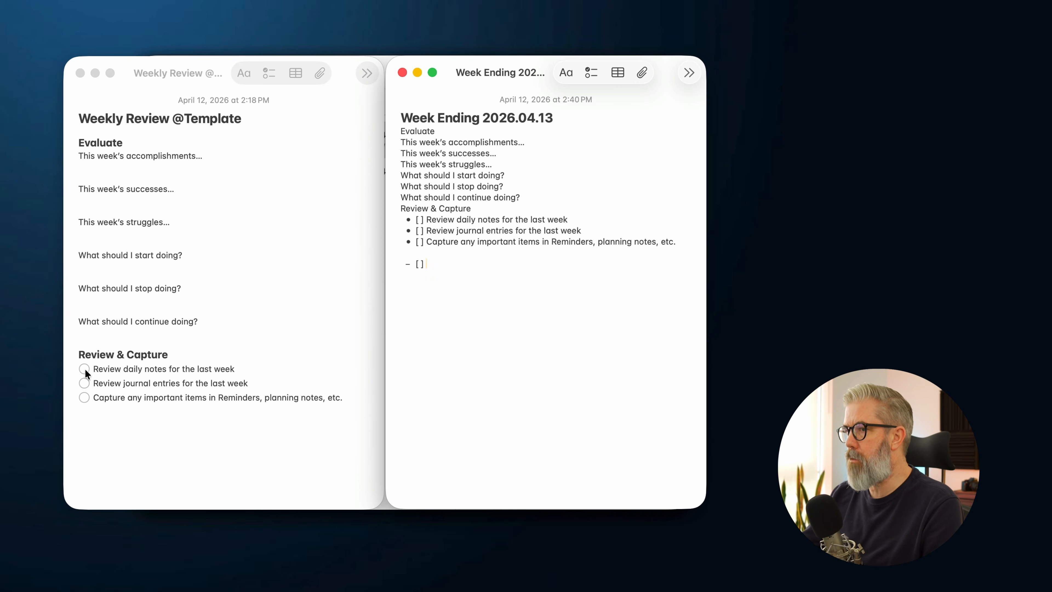
pyautogui.moveTo(431, 264); pyautogui.dragTo(398, 265)
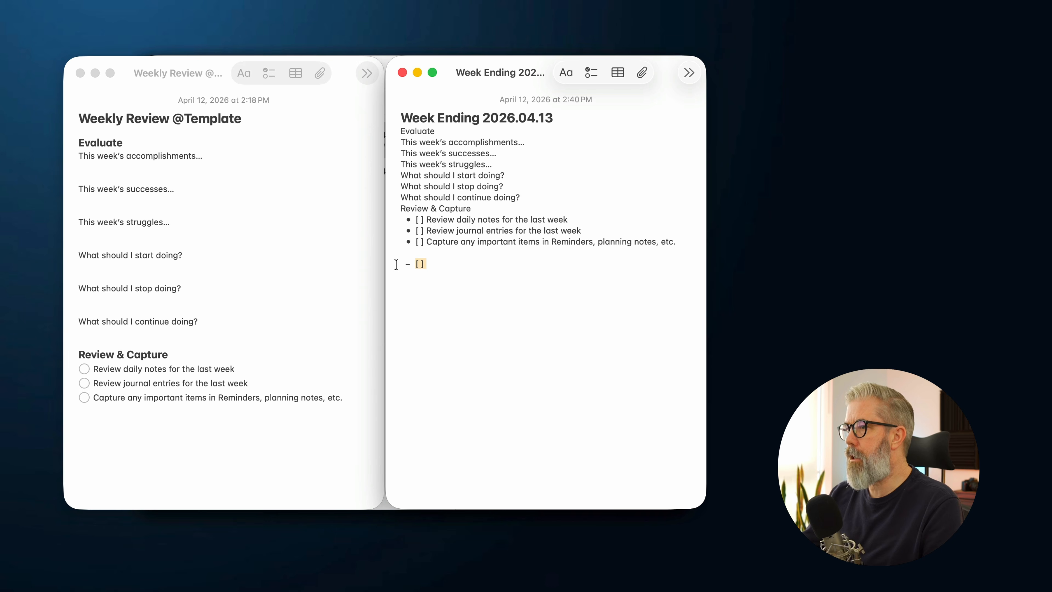
pyautogui.press('BackSpace')
pyautogui.press('BackSpace')
pyautogui.press('BackSpace')
pyautogui.press('BackSpace')
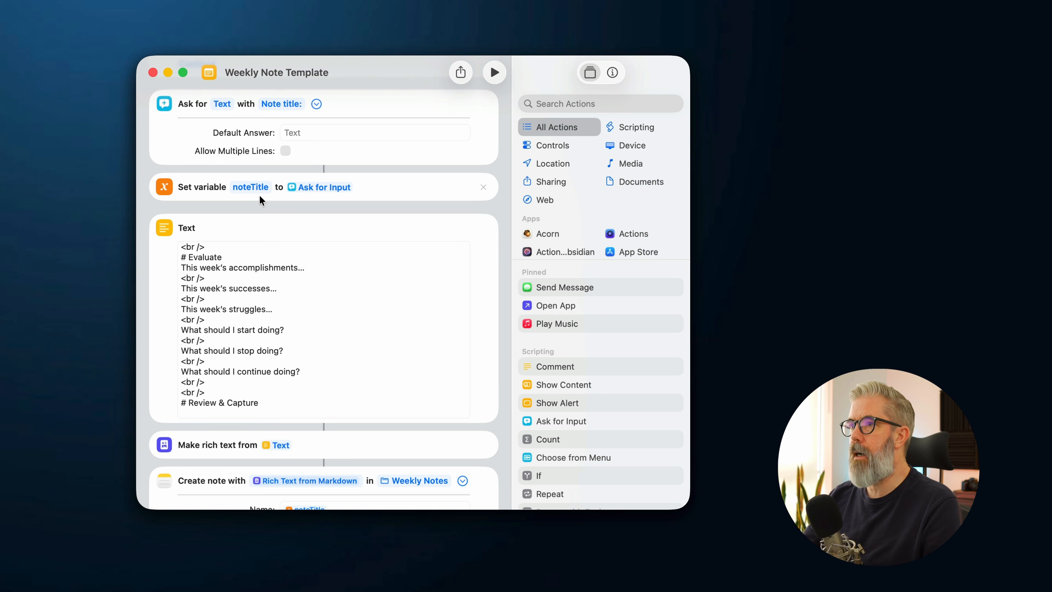
# Step: Examine the Weekly Note Template shortcut's actions, from the note title prompt to the appended checklist items
pyautogui.scroll(-2, 374, 210)
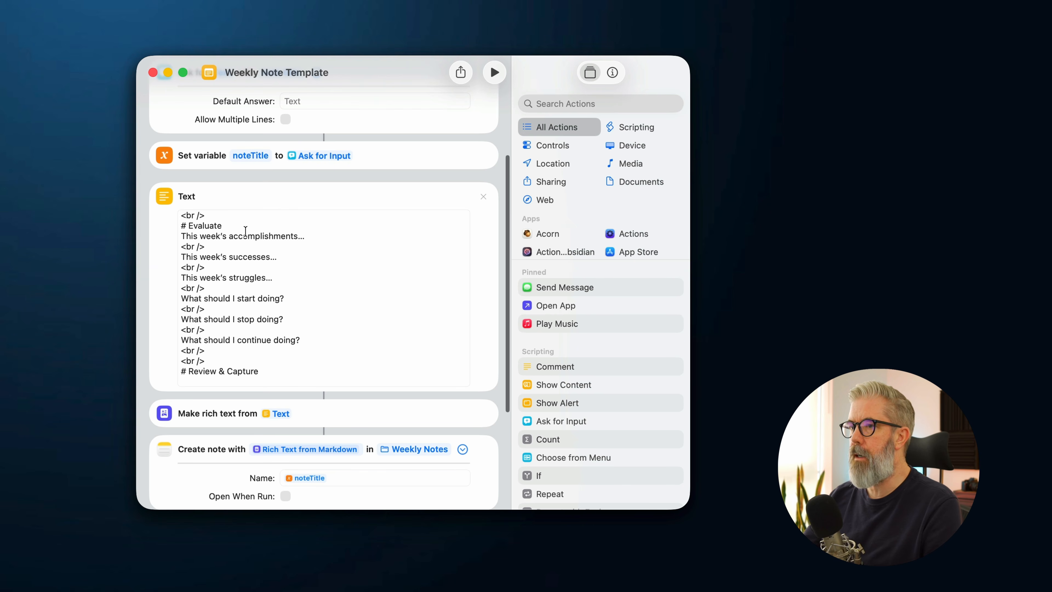
pyautogui.scroll(-5, 501, 273)
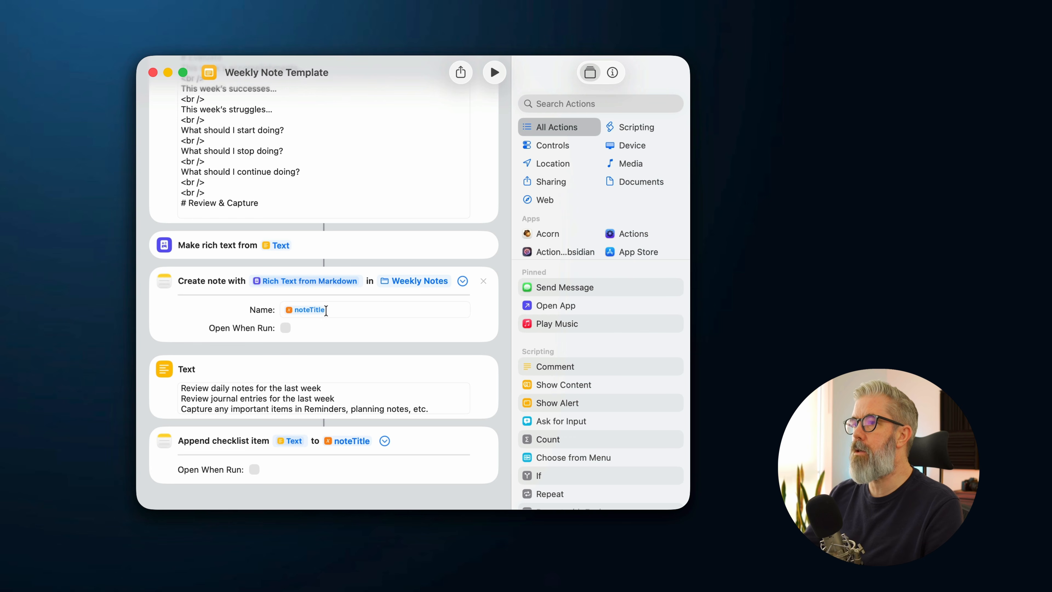
pyautogui.scroll(3, 364, 306)
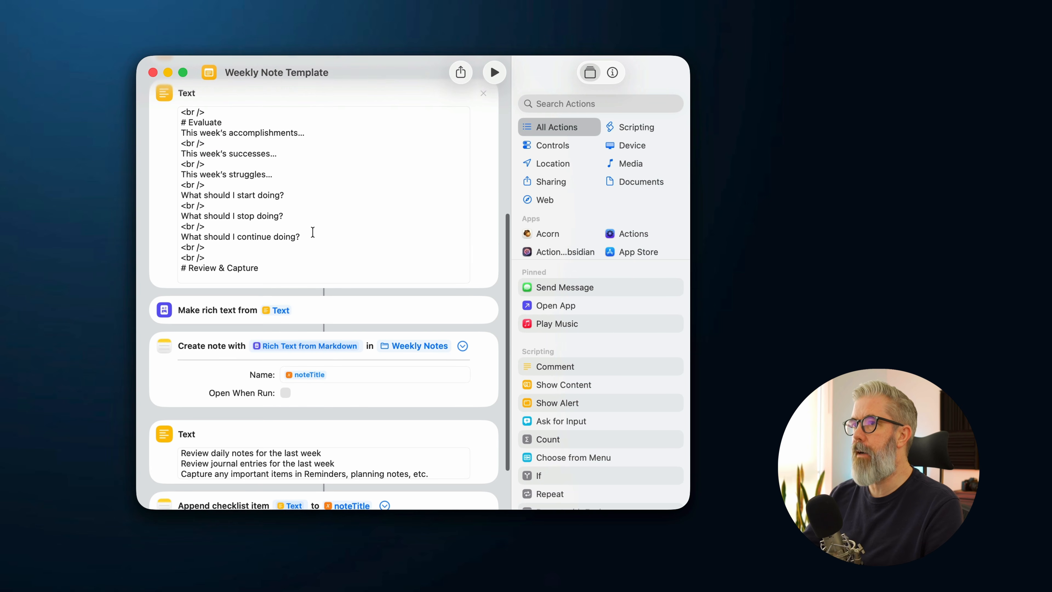
pyautogui.scroll(-3, 495, 342)
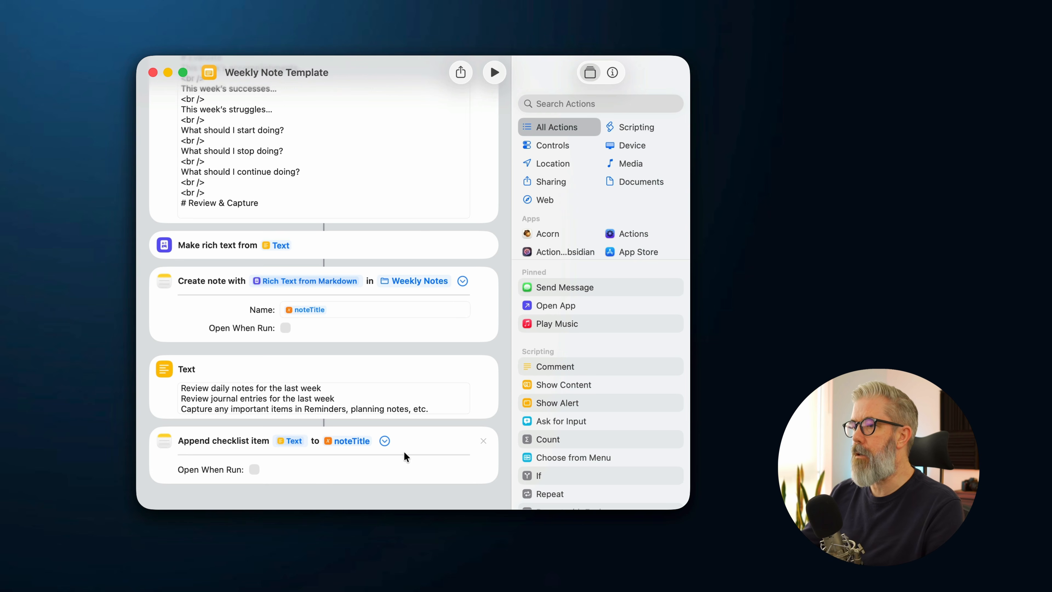
pyautogui.scroll(7, 506, 330)
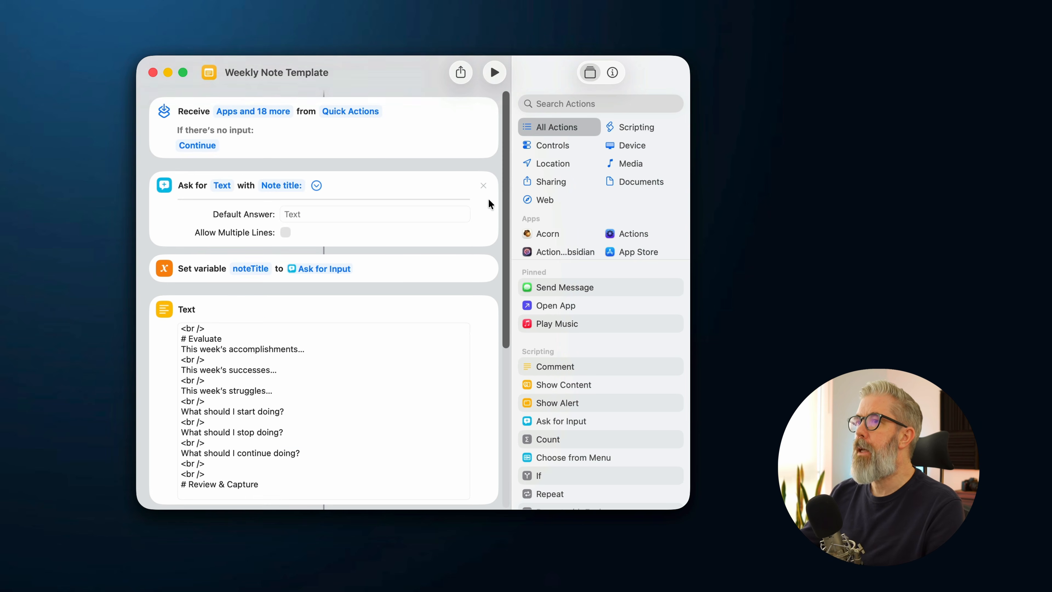
# Step: Run the Weekly Note Template shortcut with the title "Week Ending 2026.04.20" and switch to Notes to open the Weekly Notes folder
pyautogui.click(496, 73)
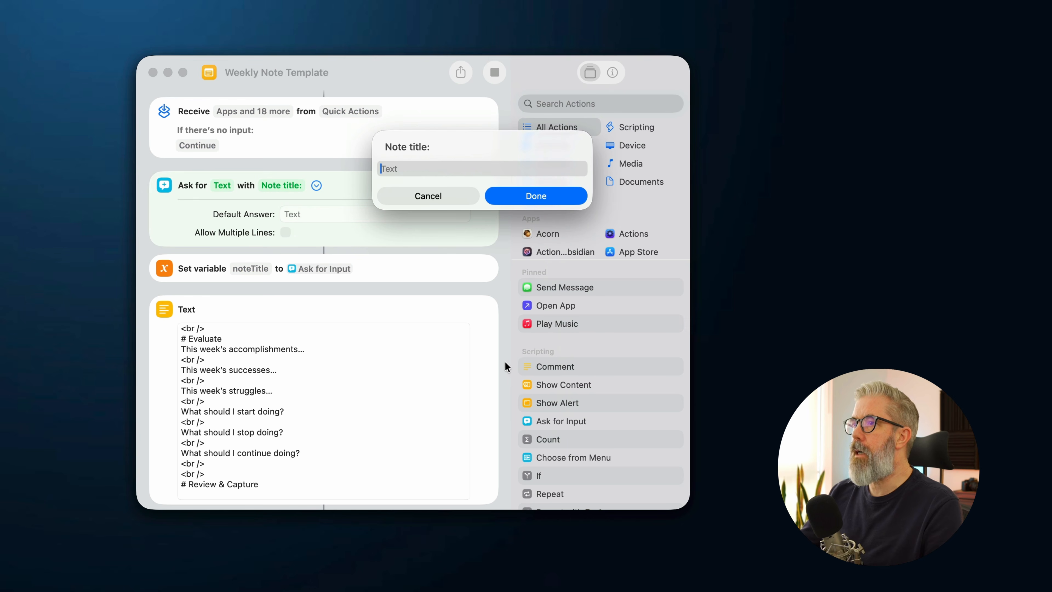
pyautogui.write('Week End')
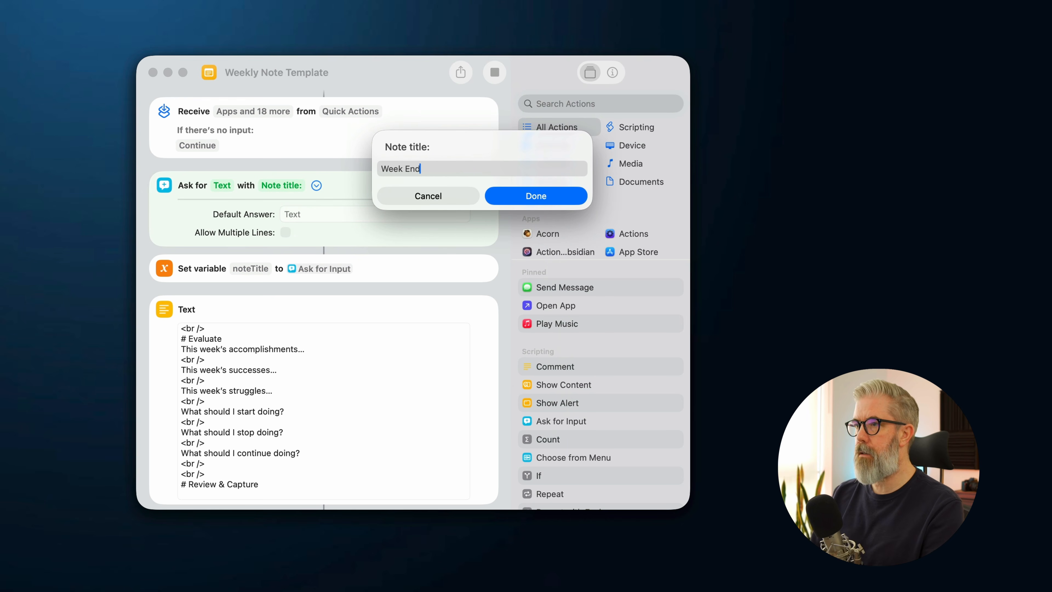
pyautogui.write('ing 2026.04.20')
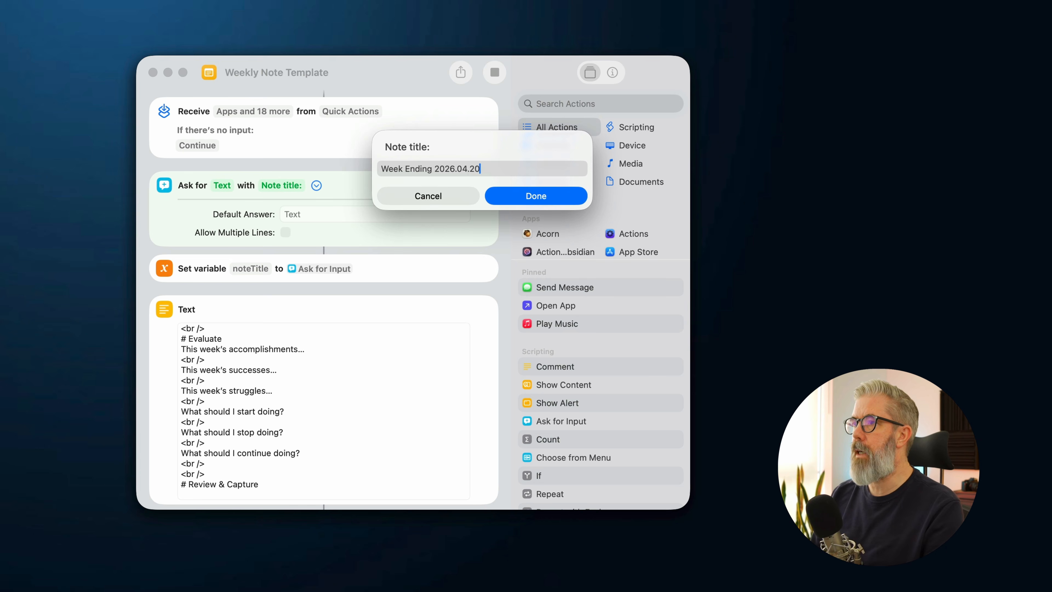
pyautogui.press('Return')
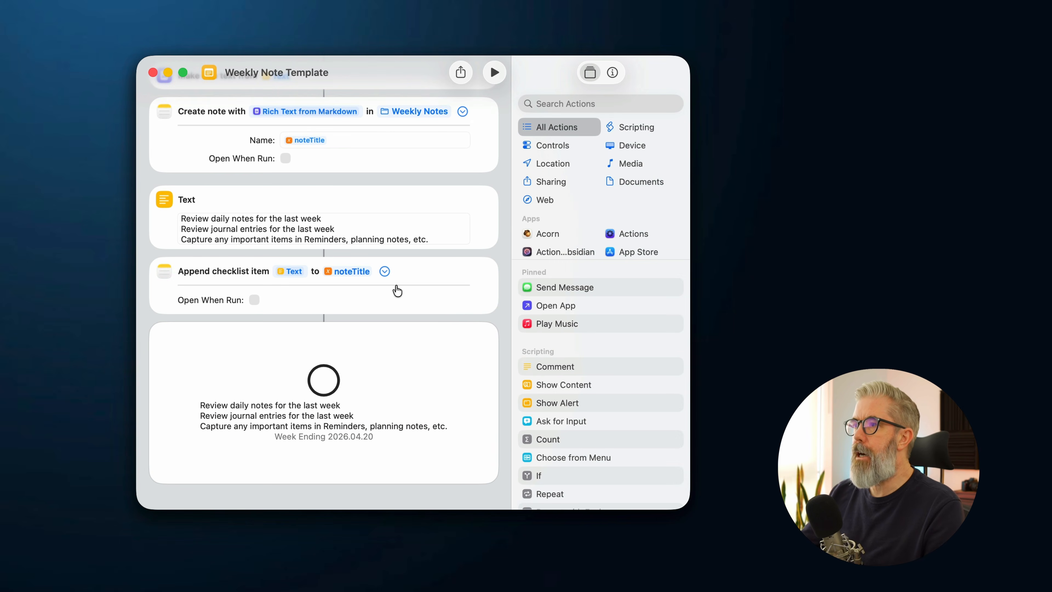
pyautogui.press('super+Tab')
pyautogui.click(221, 268)
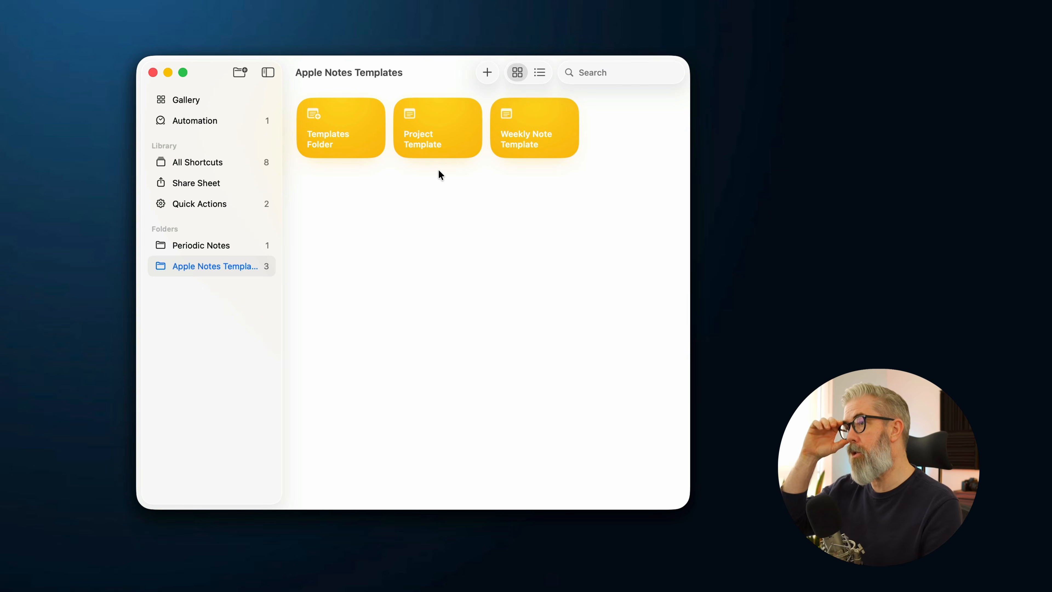
# Step: Open the Project Template shortcut and examine its actions from the project name prompt to Append checklist item
pyautogui.moveTo(430, 133)
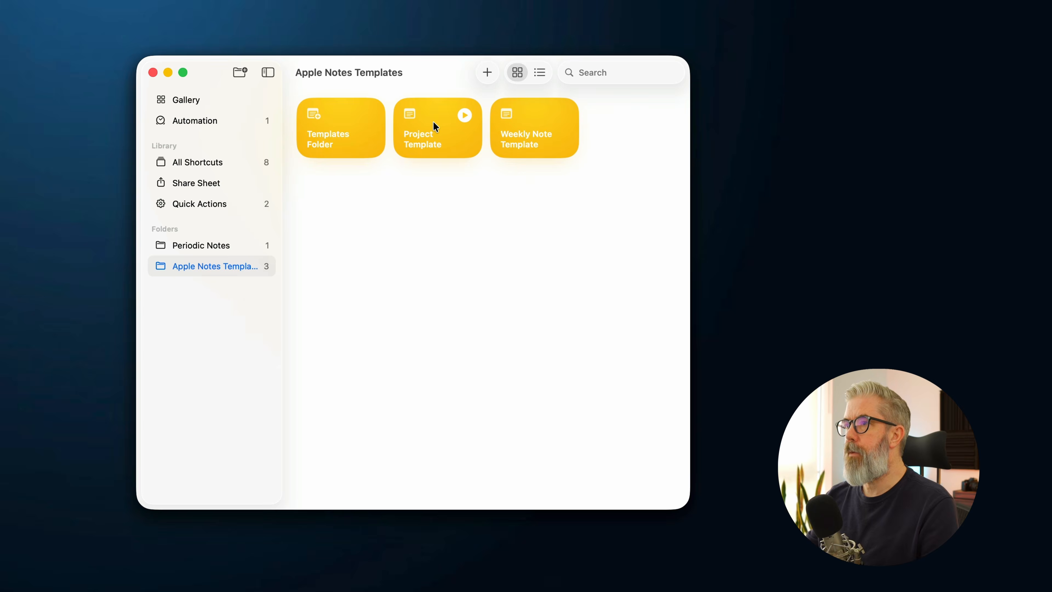
pyautogui.doubleClick(433, 122)
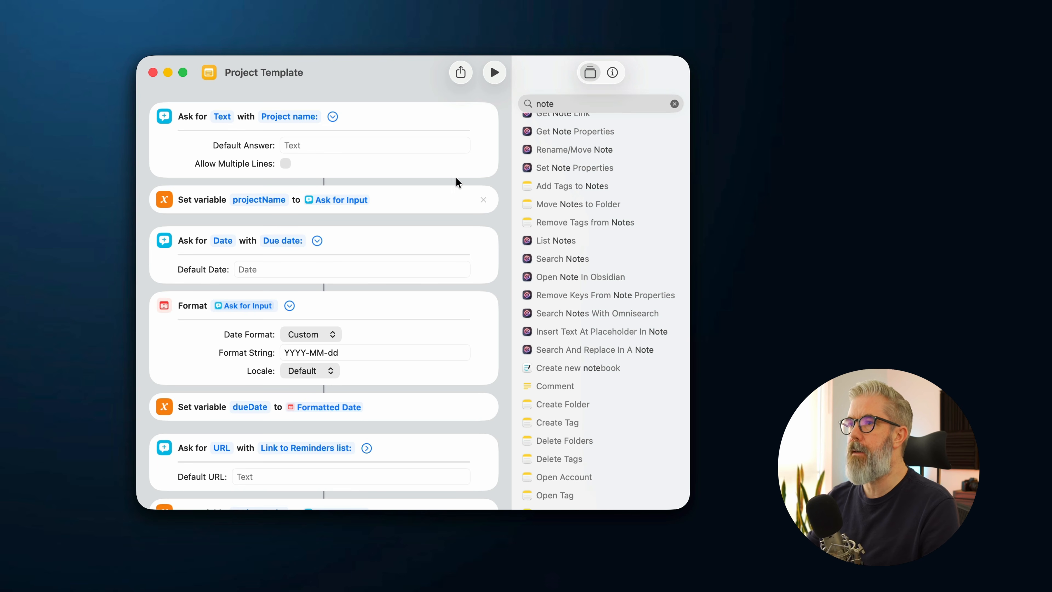
pyautogui.scroll(-3, 398, 217)
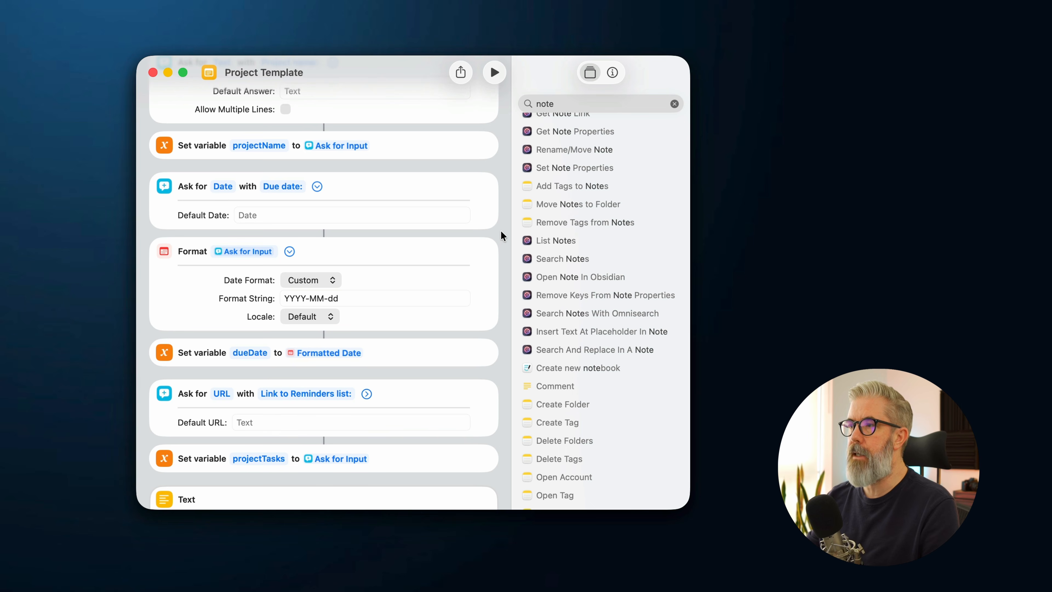
pyautogui.scroll(-2, 501, 234)
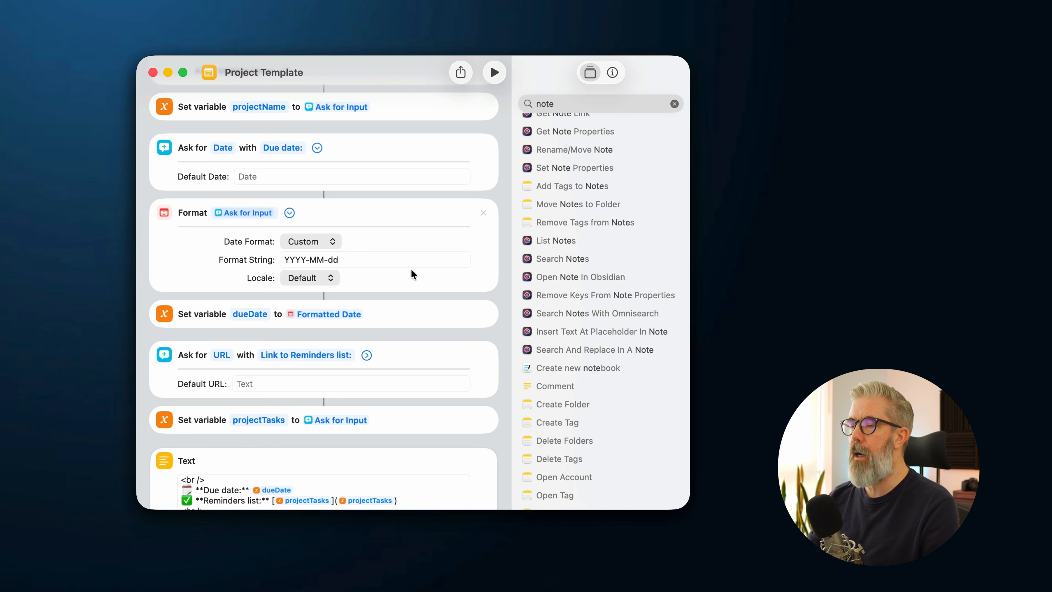
pyautogui.scroll(-3, 493, 270)
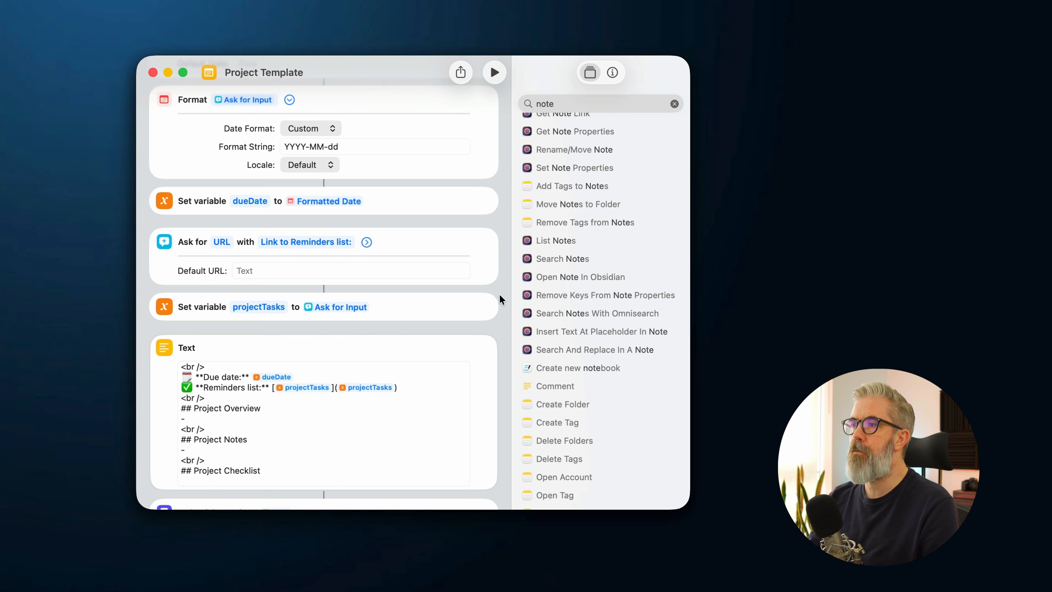
pyautogui.scroll(-5, 239, 202)
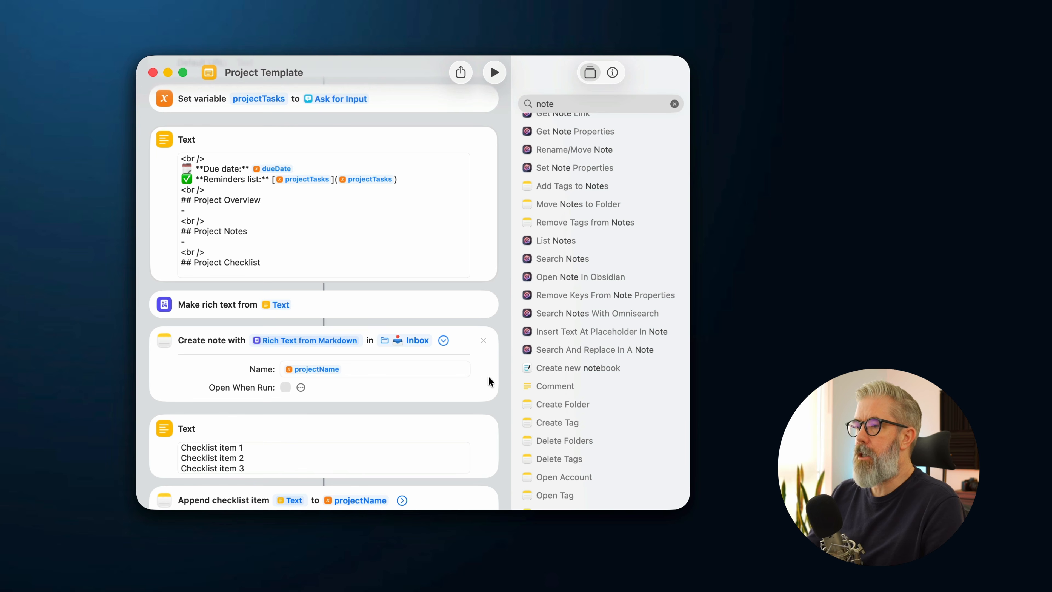
pyautogui.scroll(-6, 504, 383)
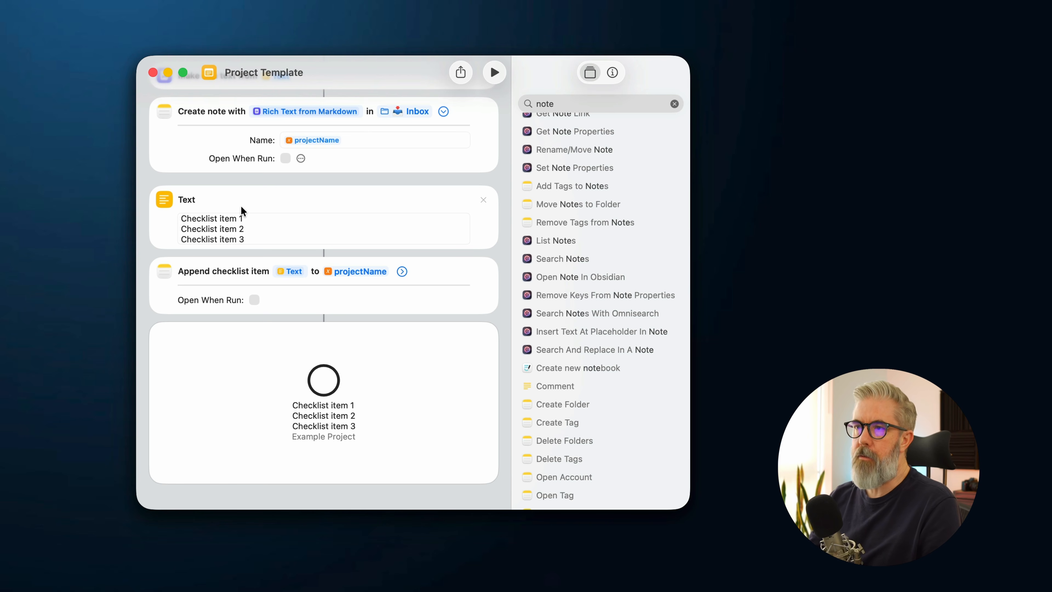
# Step: Run the Project Template shortcut with the name "Example Project", due date 2026-04-30 and the copied Reminders list link
pyautogui.click(494, 72)
pyautogui.write('Example Project')
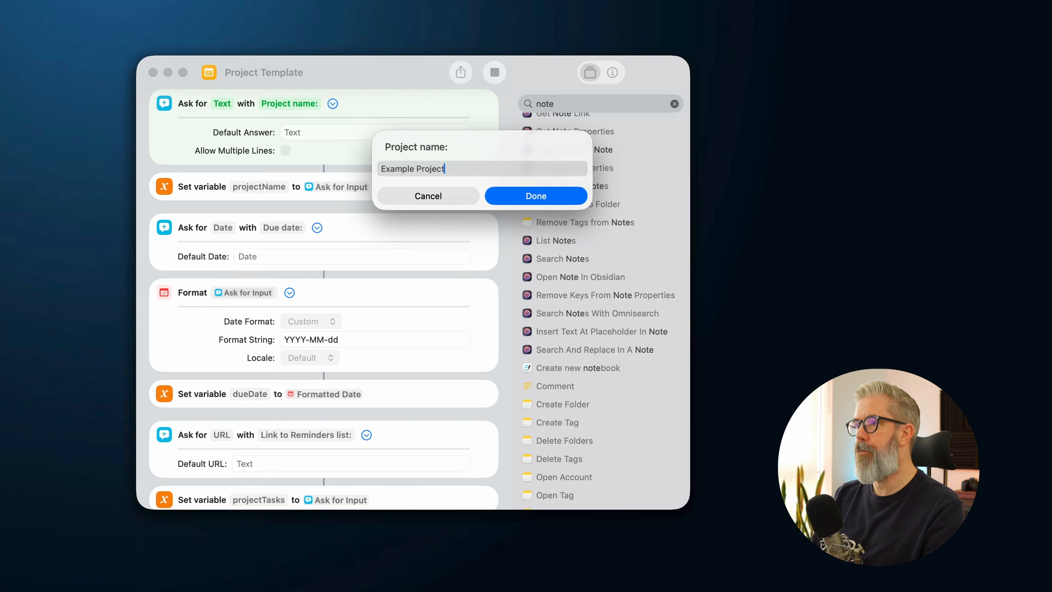
pyautogui.press('Return')
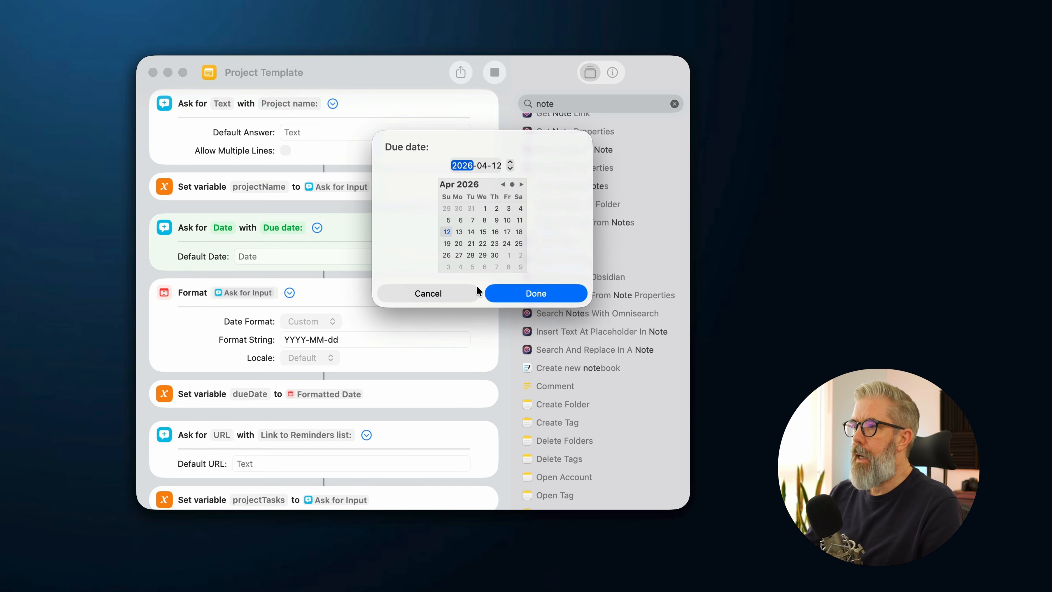
pyautogui.click(495, 255)
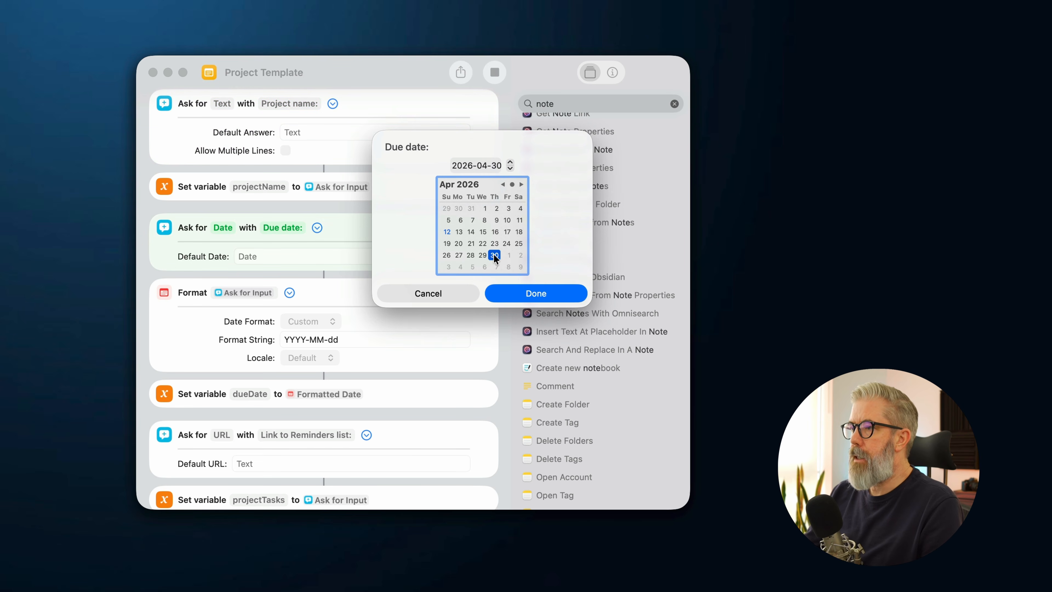
pyautogui.click(541, 294)
pyautogui.press('super+v')
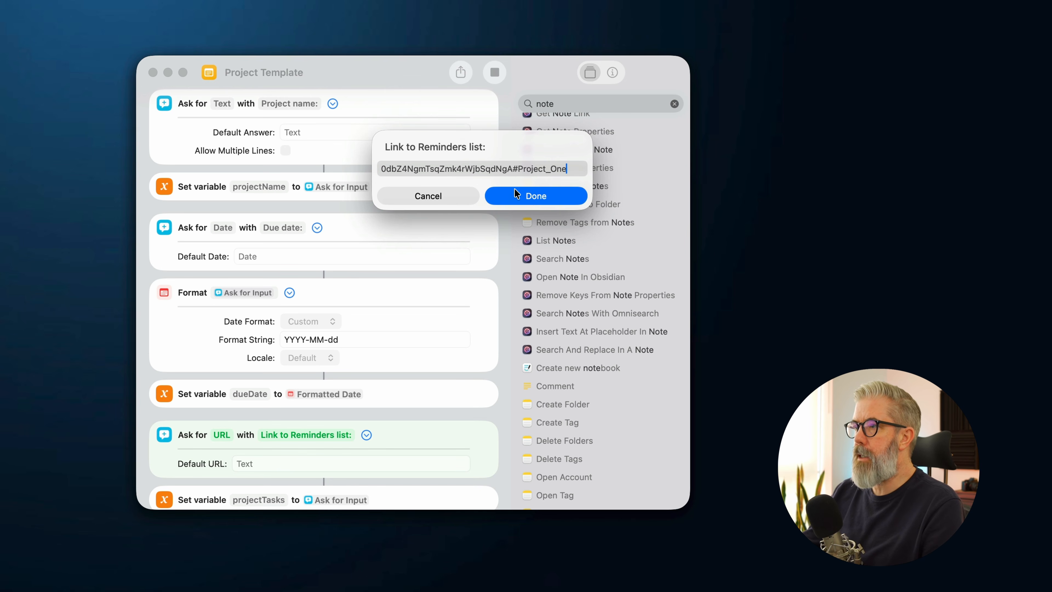
pyautogui.click(538, 195)
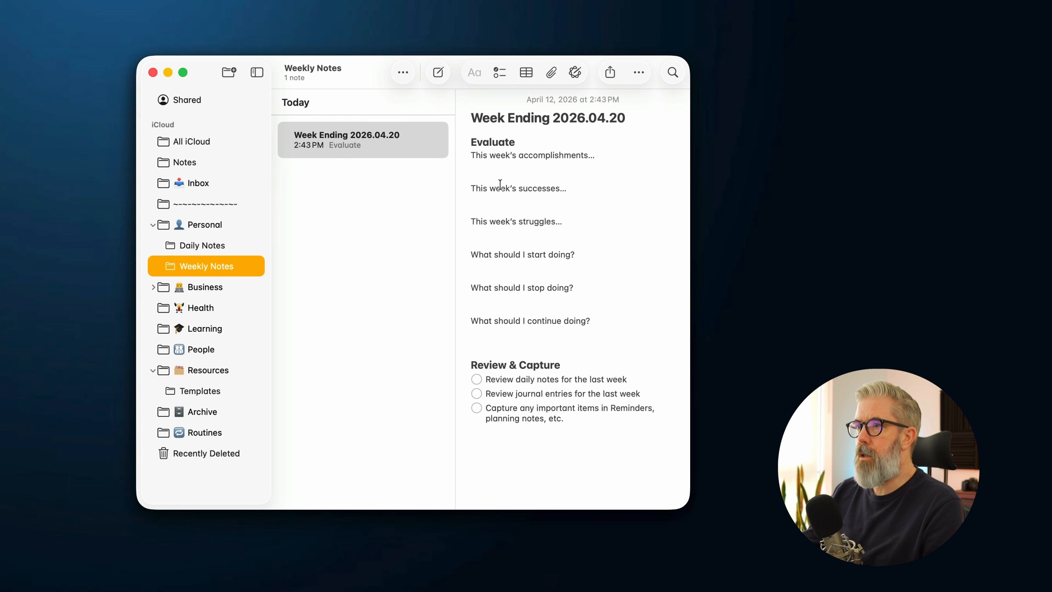
# Step: Open the Example Project note in the Notes Inbox folder and follow its Reminders list link to the Project One list
pyautogui.click(216, 187)
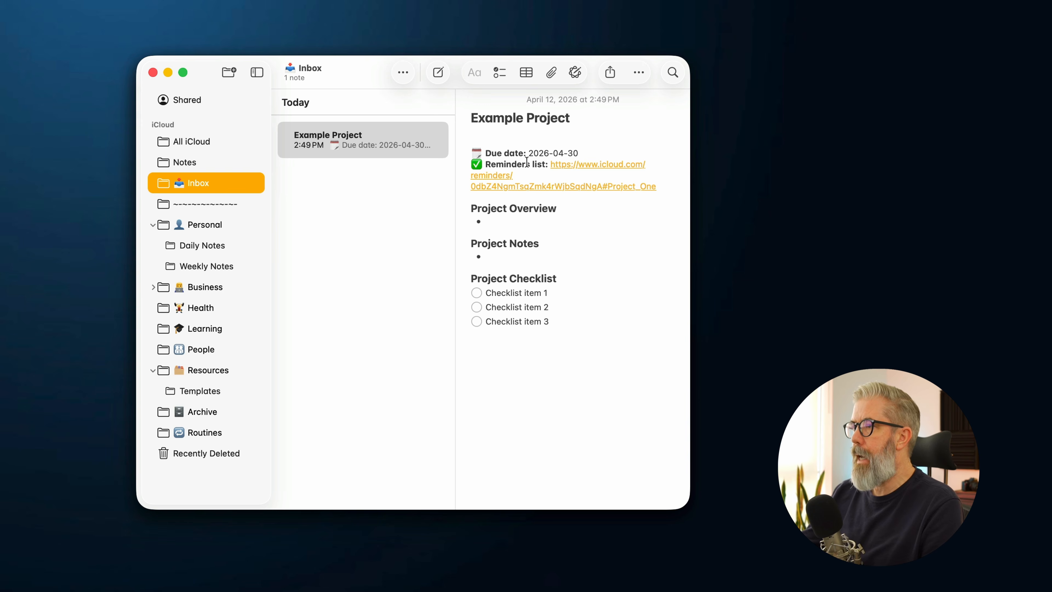
pyautogui.click(569, 166)
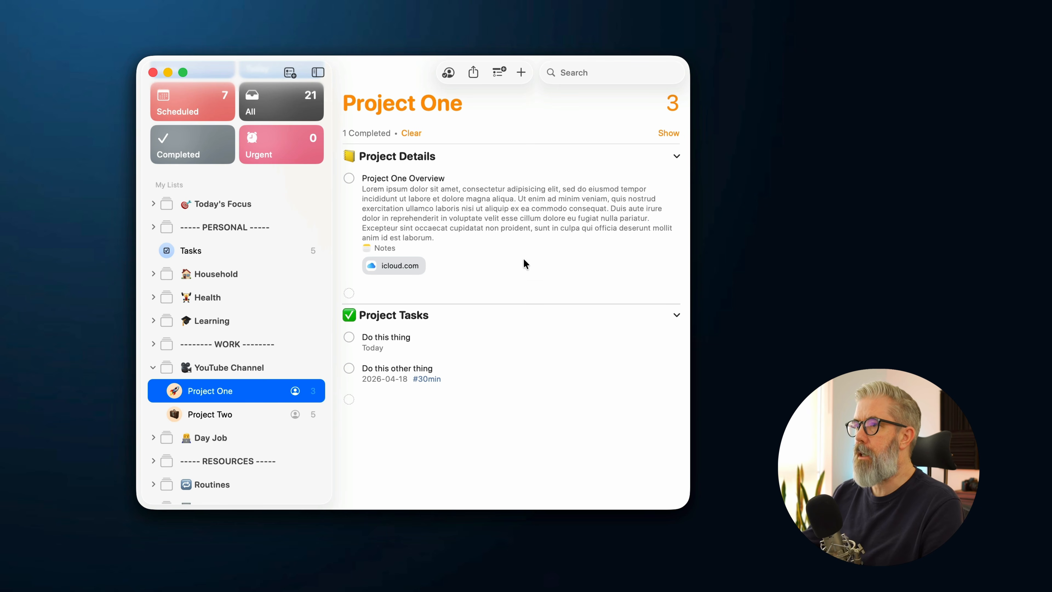
pyautogui.click(212, 203)
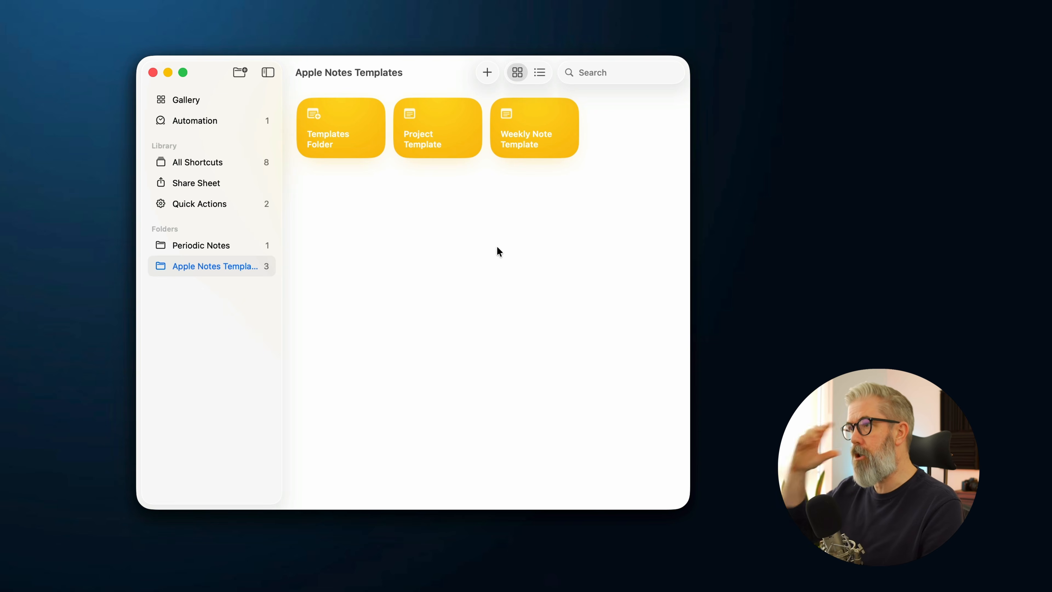
# Step: Duplicate the Weekly Note Template shortcut in the Apple Notes Templates folder and select the copy
pyautogui.rightClick(530, 130)
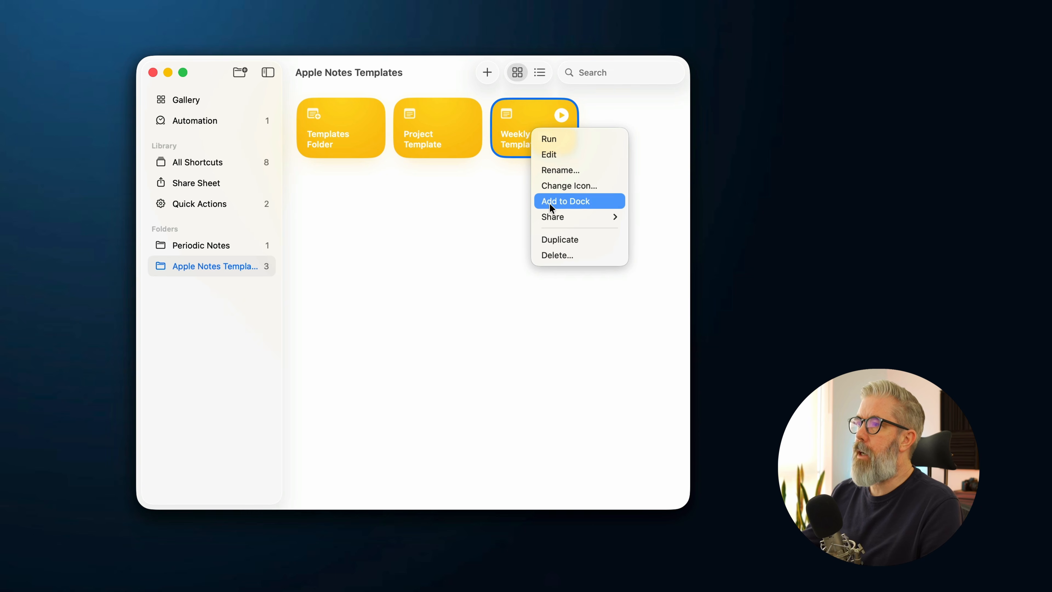
pyautogui.click(560, 245)
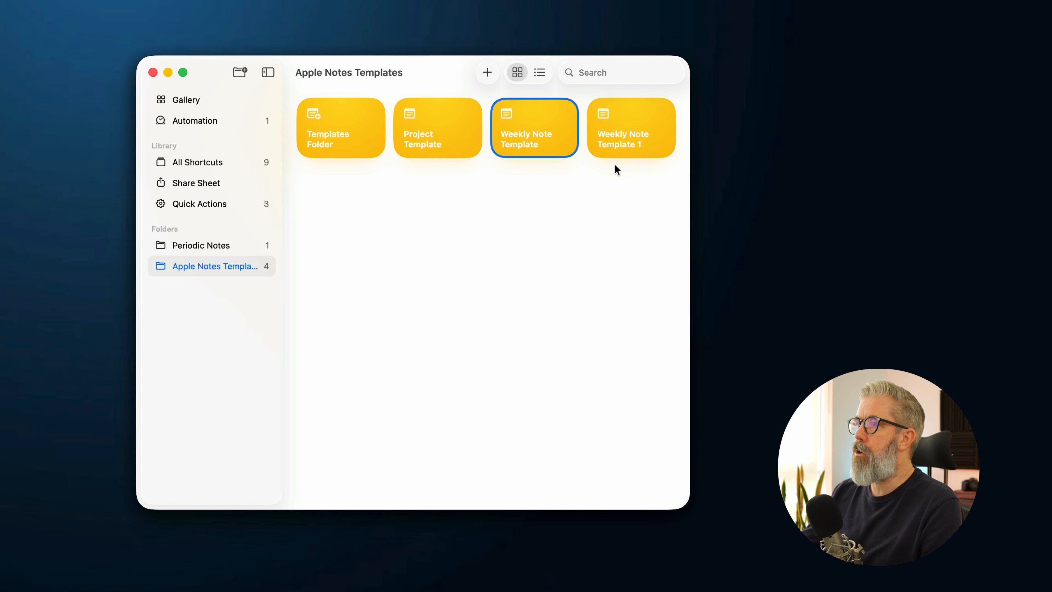
pyautogui.click(621, 140)
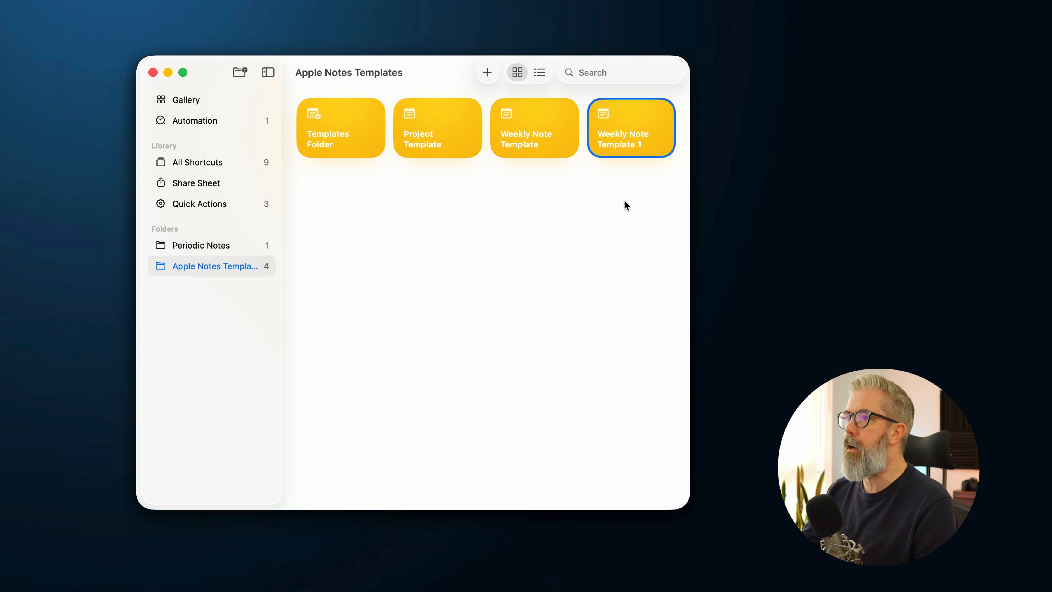
pyautogui.moveTo(541, 134)
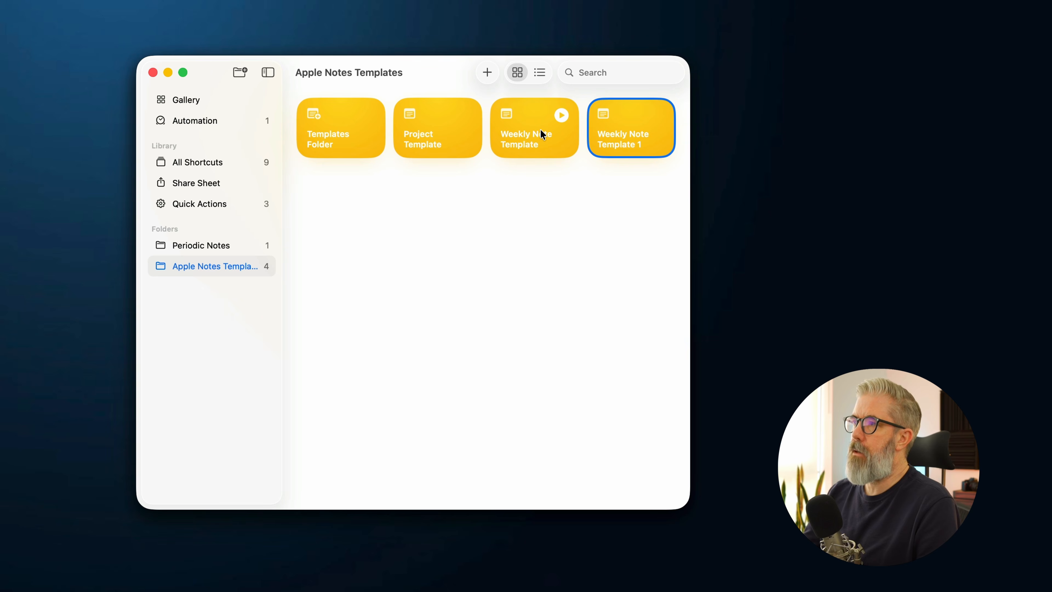